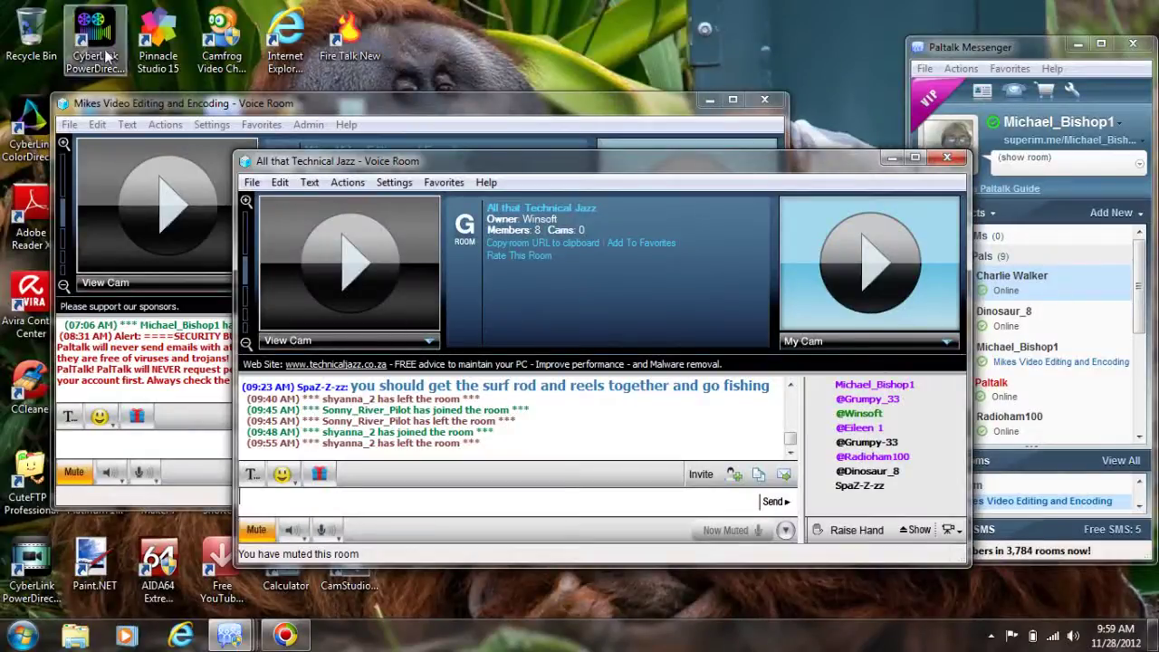
- Launch PowerDirector 11 in Full Feature Editor mode, ignoring the loading error
double_click(101, 53)
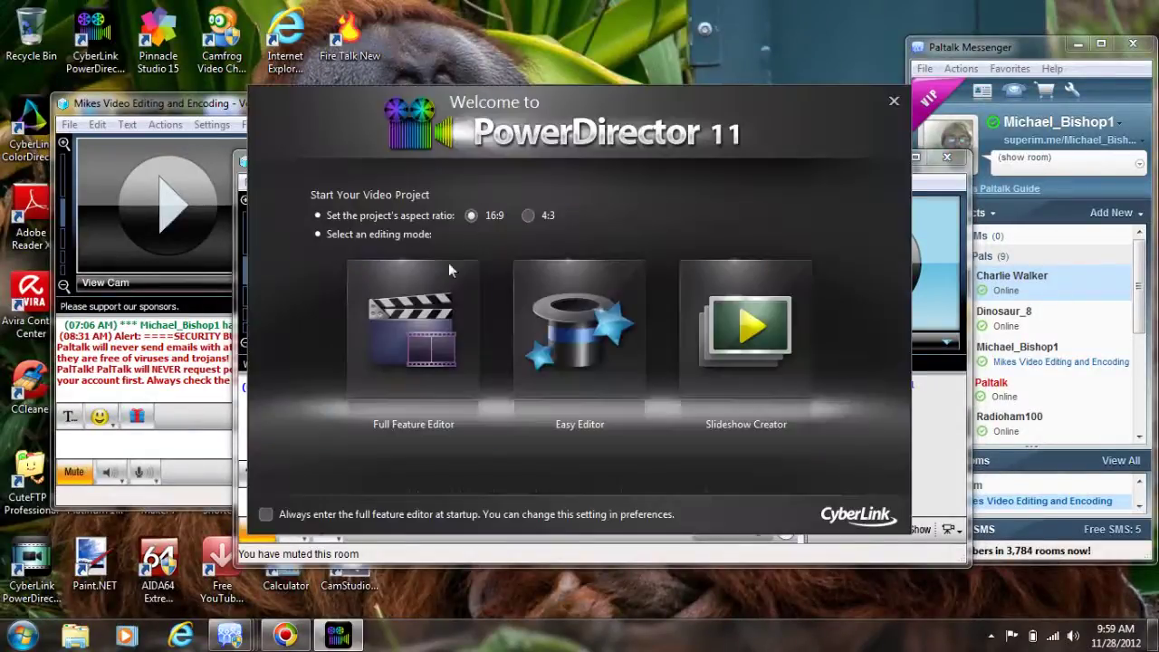
click(433, 283)
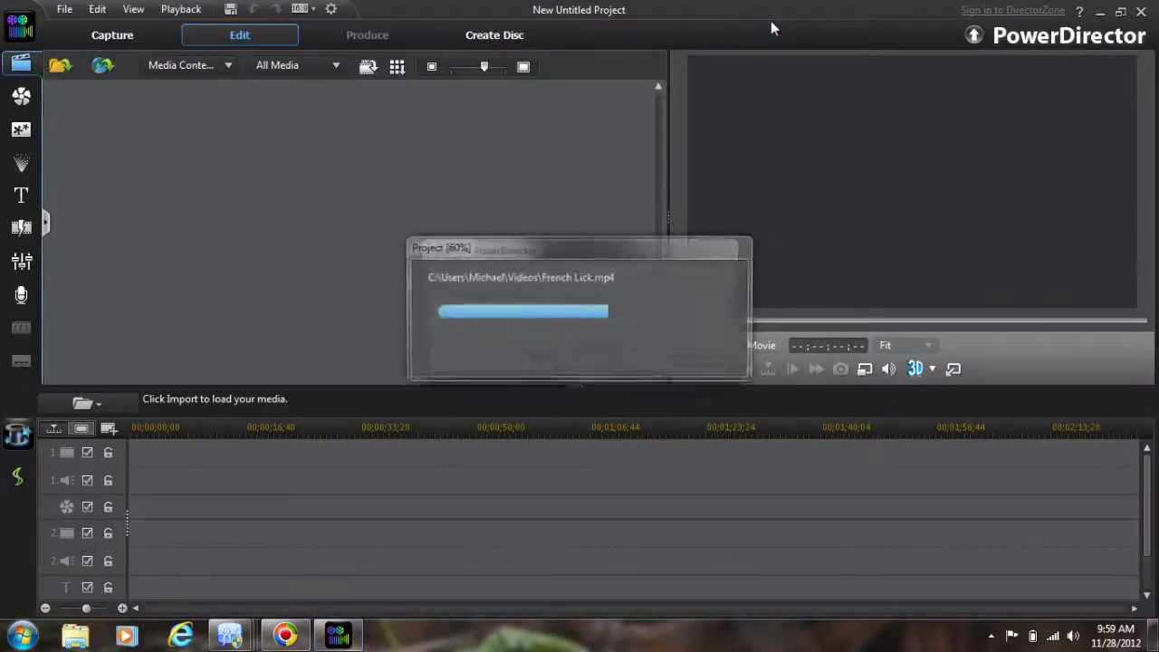
click(634, 361)
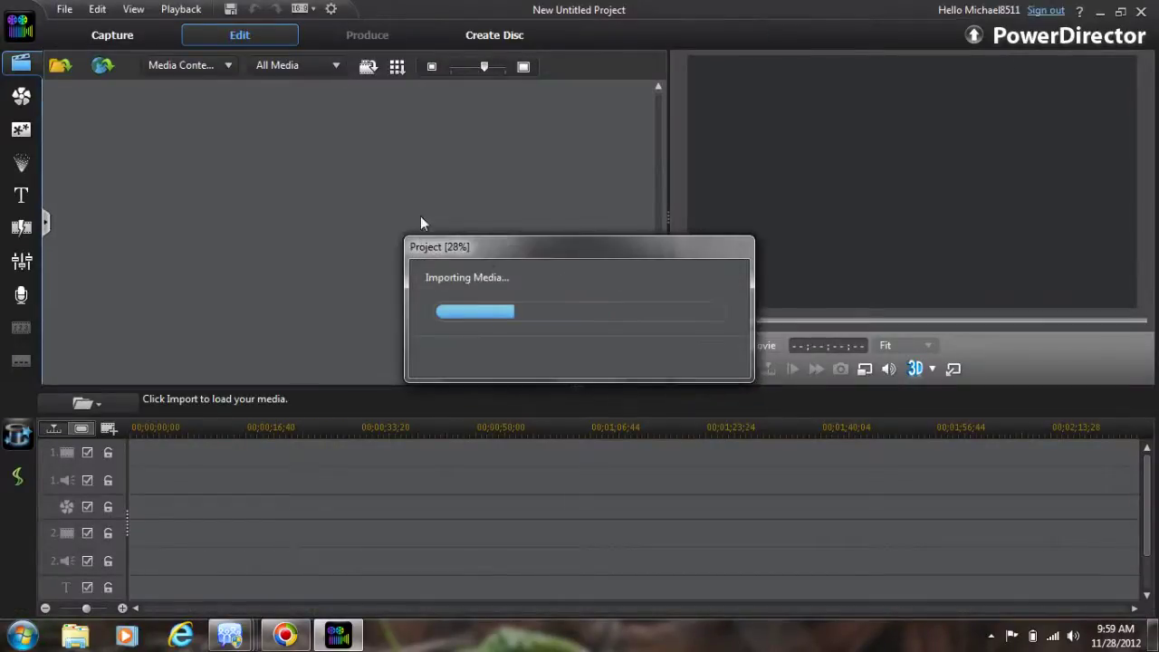
click(64, 9)
- Start a new project without shadow files, import PTCaptureOut1.bmp and place it on video track 2
click(90, 30)
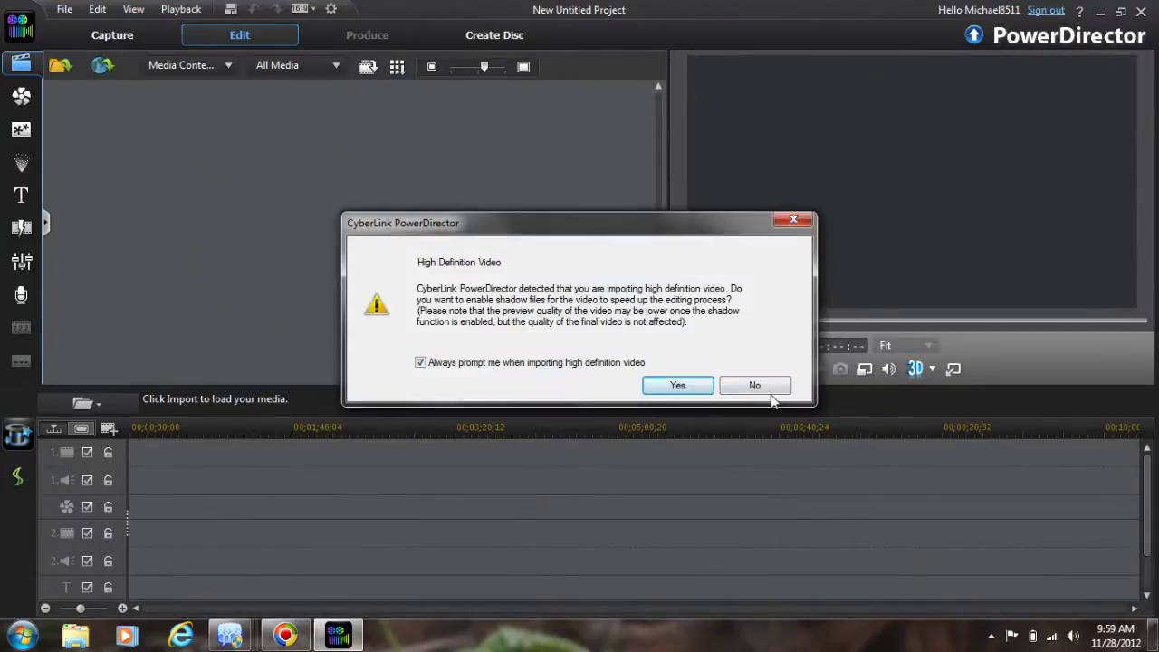
click(752, 385)
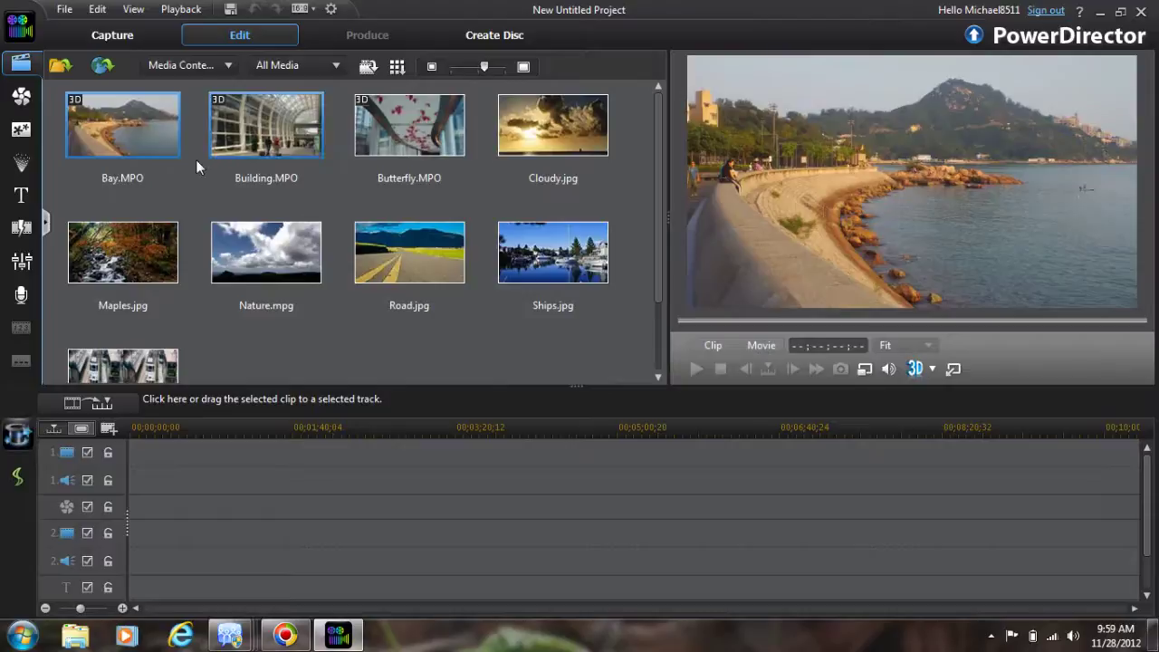
click(57, 68)
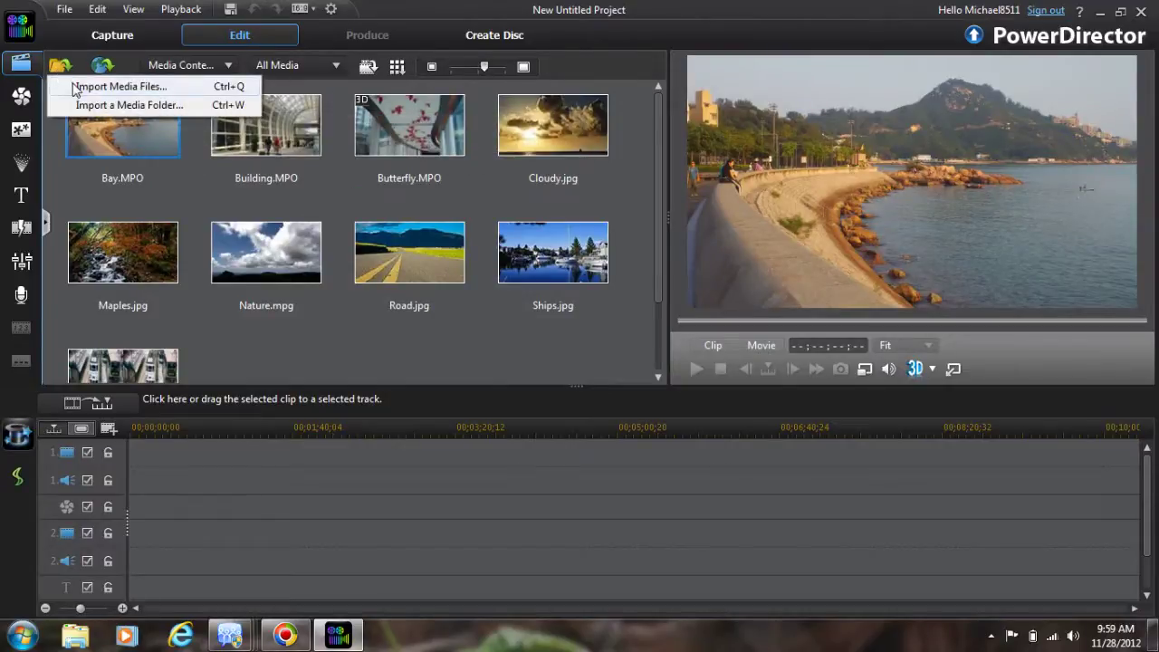
click(80, 87)
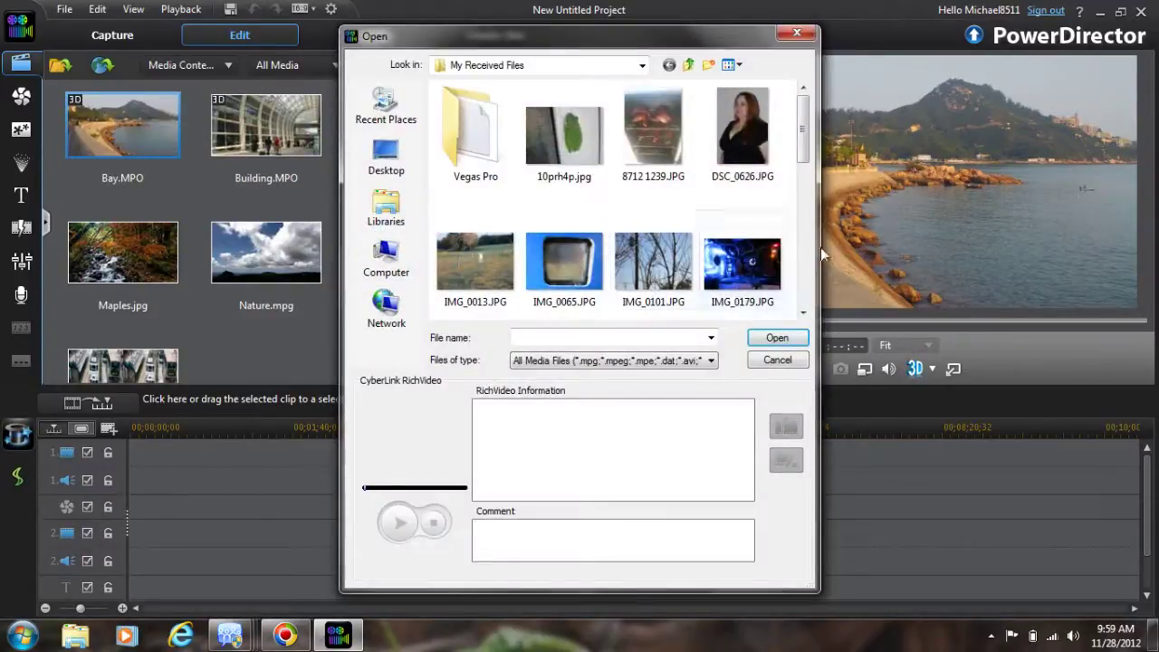
drag(803, 122, 817, 267)
click(653, 163)
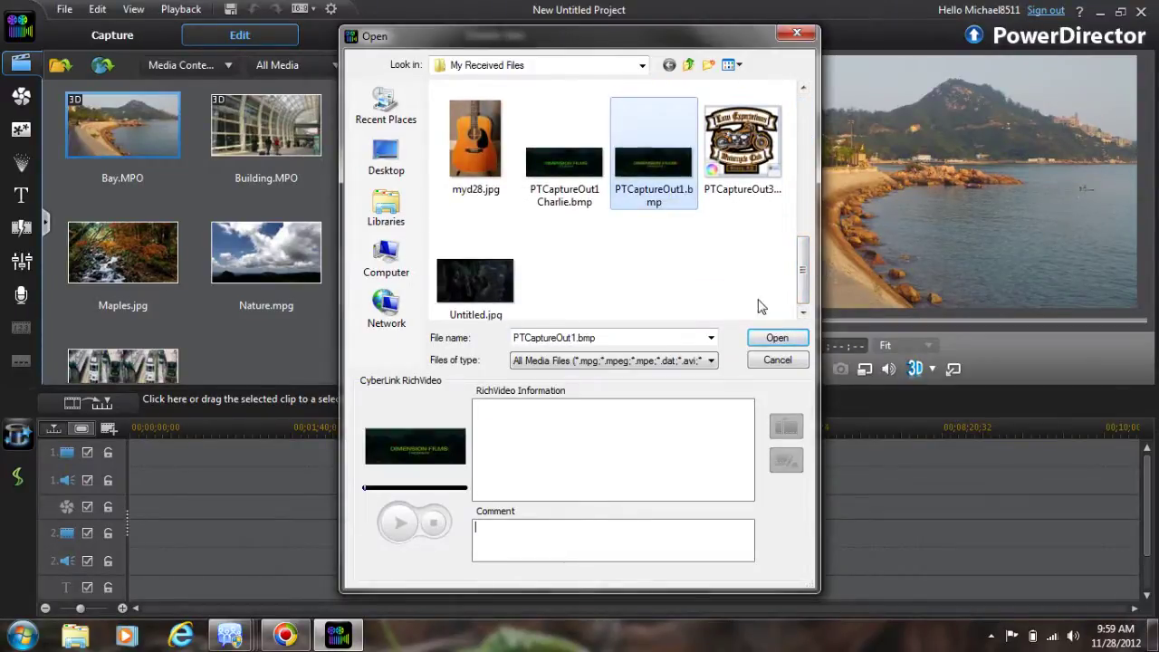
click(777, 338)
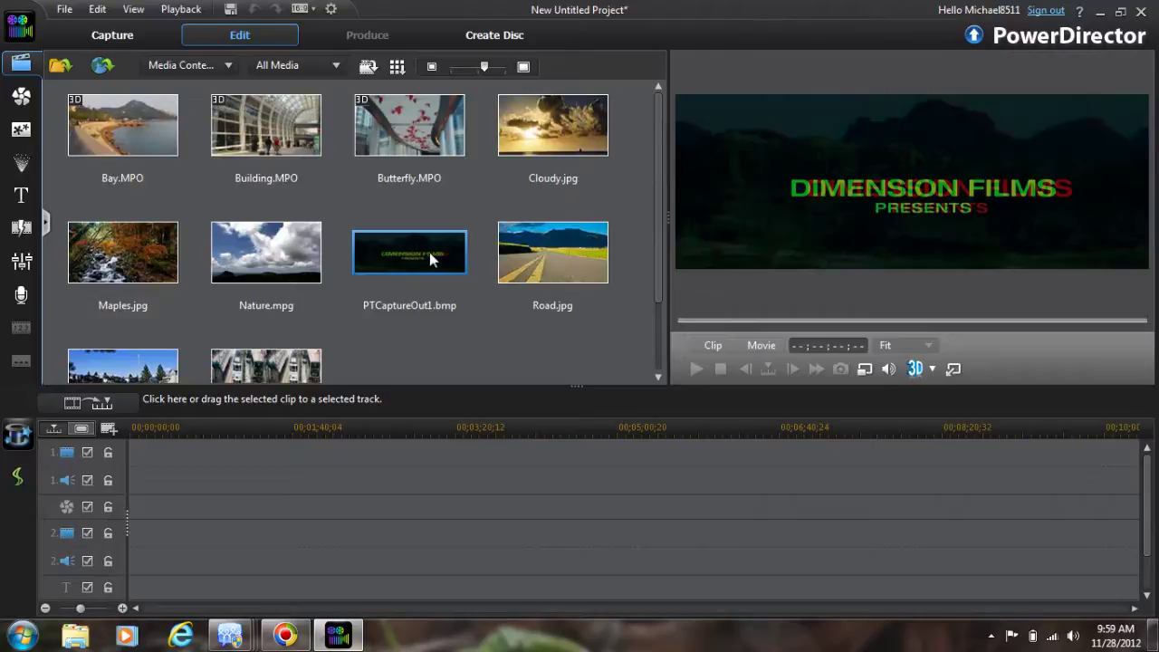
mouse_move(430, 260)
mouse_down()
mouse_move(228, 541)
mouse_move(193, 561)
mouse_move(133, 545)
mouse_up()
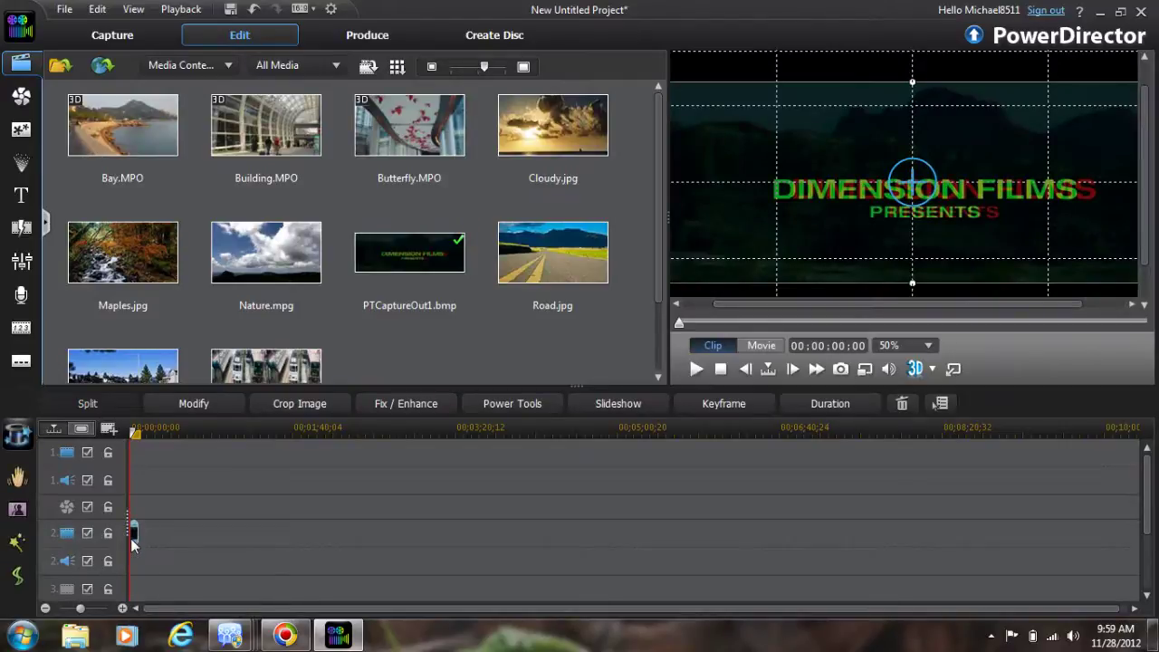
- Set the PTCaptureOut1 title clip's duration to 00:00:10:00
click(838, 402)
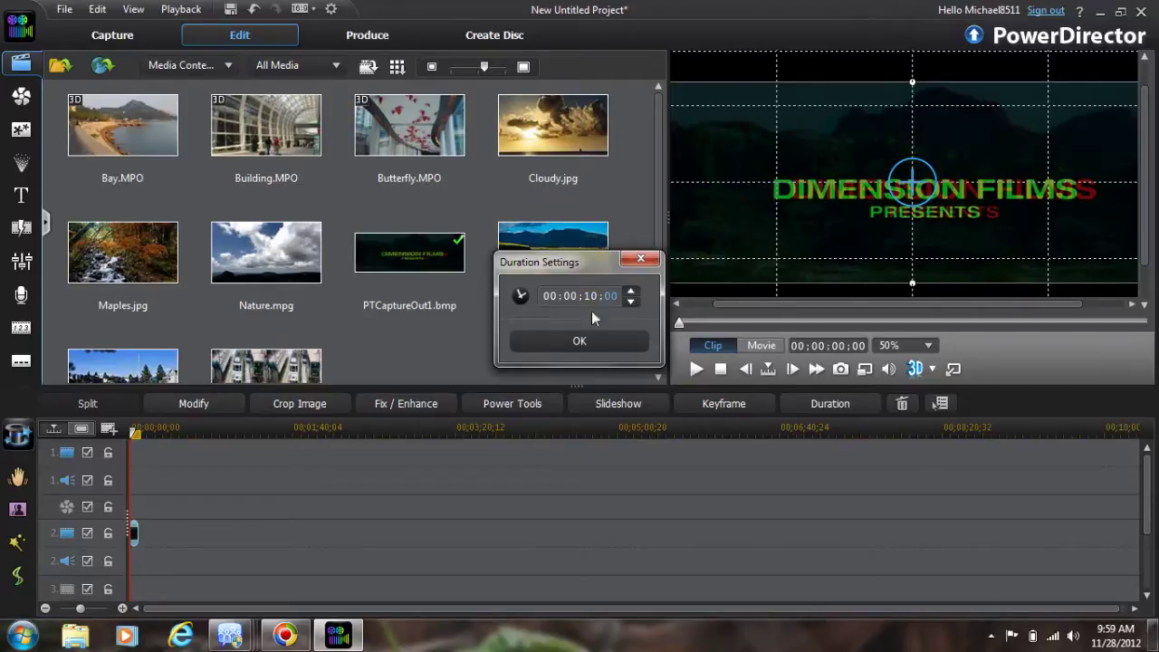
click(590, 340)
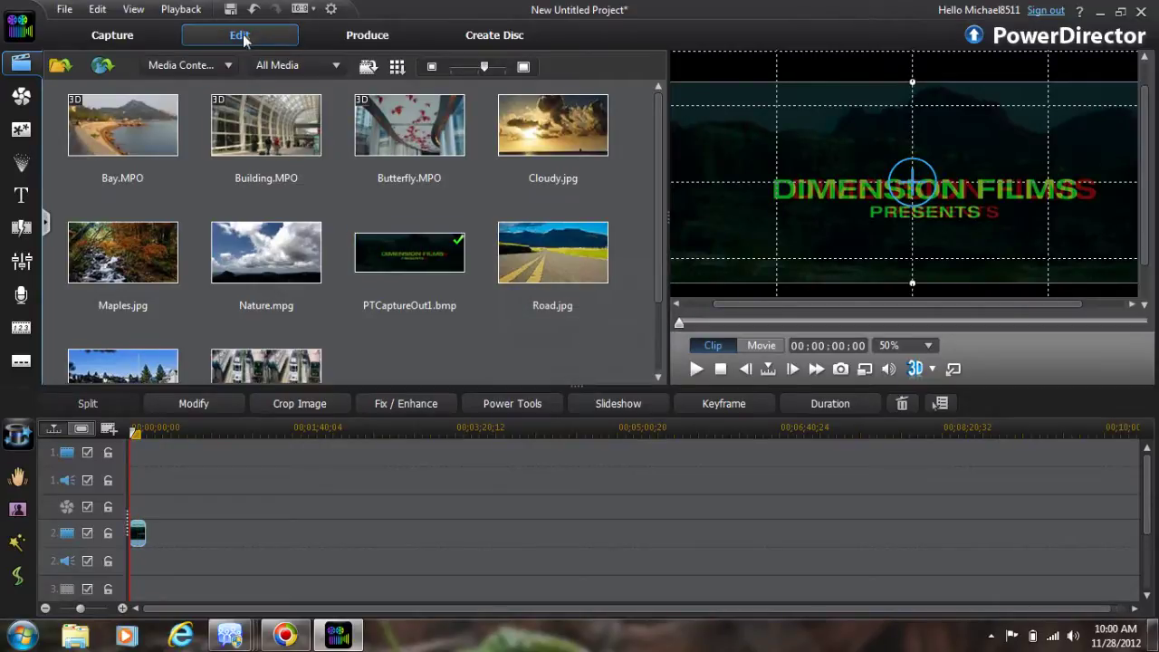
click(228, 65)
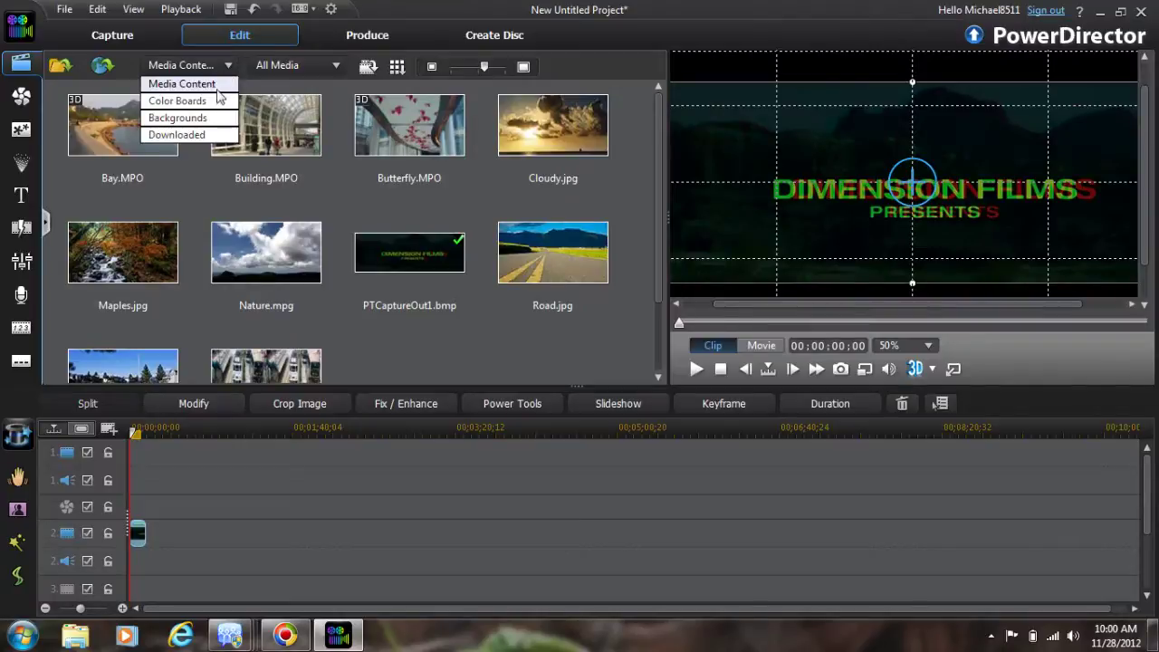
- Place the black 0,0,0 color board at the start of track 1, lasting 10 seconds
click(211, 101)
drag(158, 113, 132, 458)
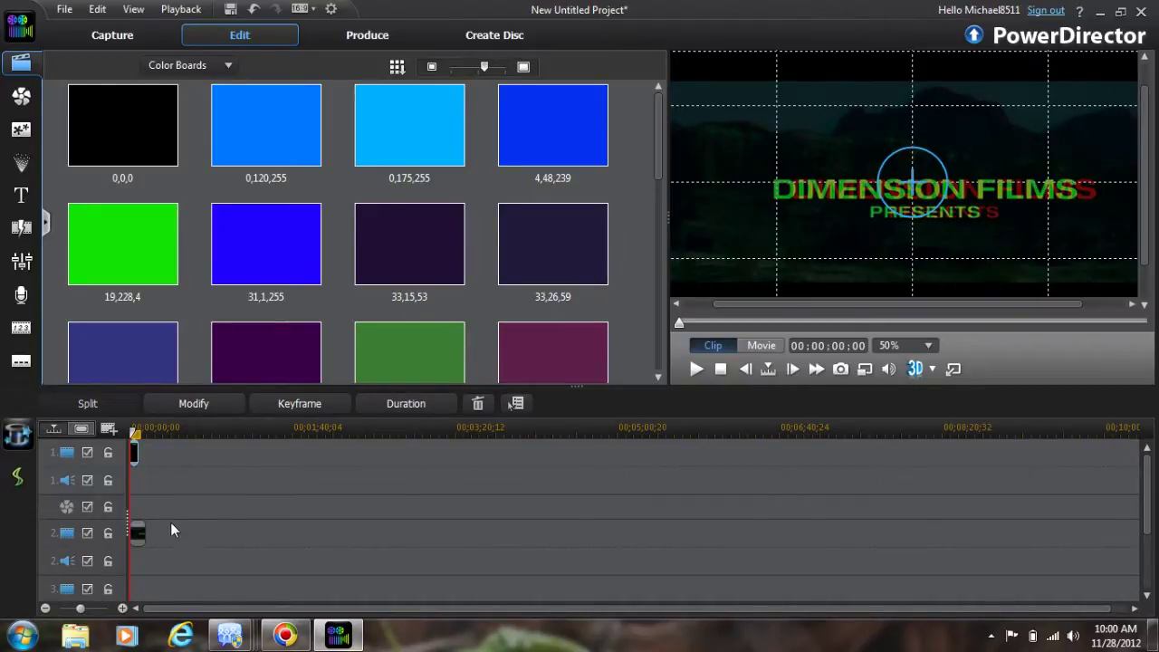
click(136, 533)
click(413, 404)
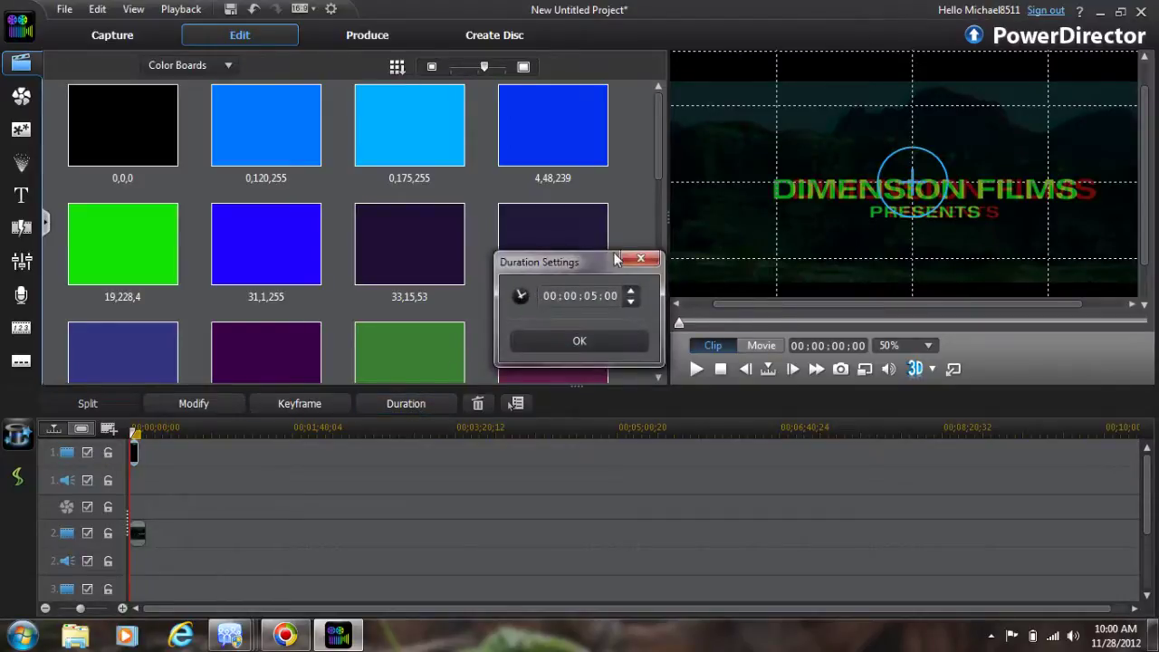
click(594, 337)
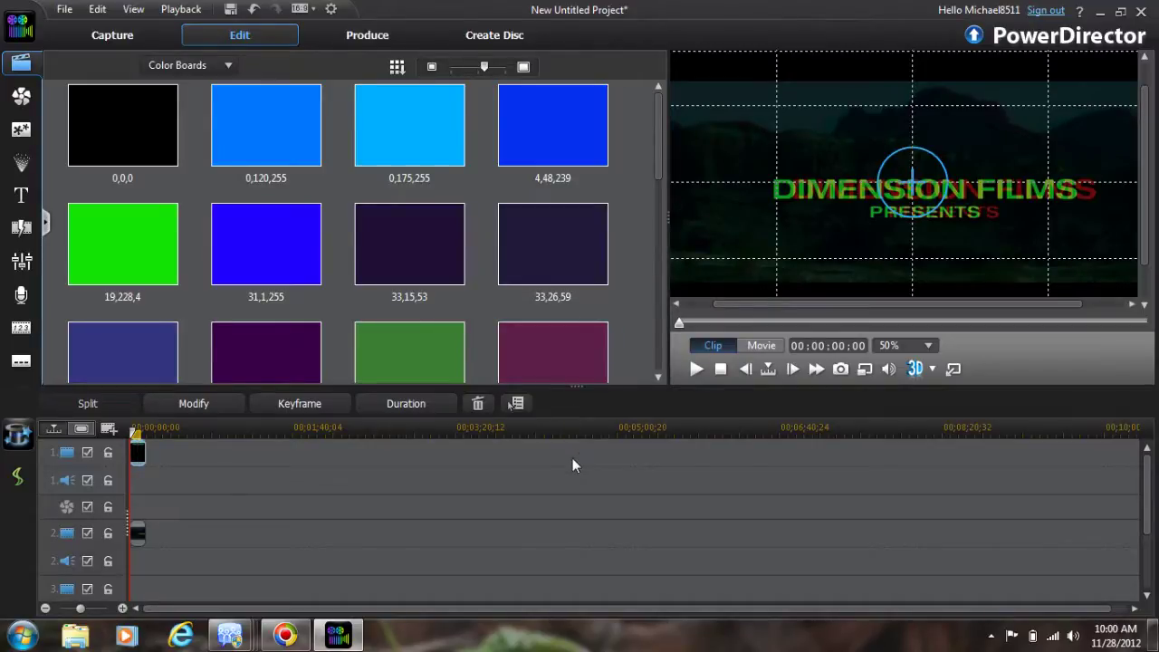
- Switch the library back to Media Content and select the title clip on track 2
click(229, 66)
click(221, 86)
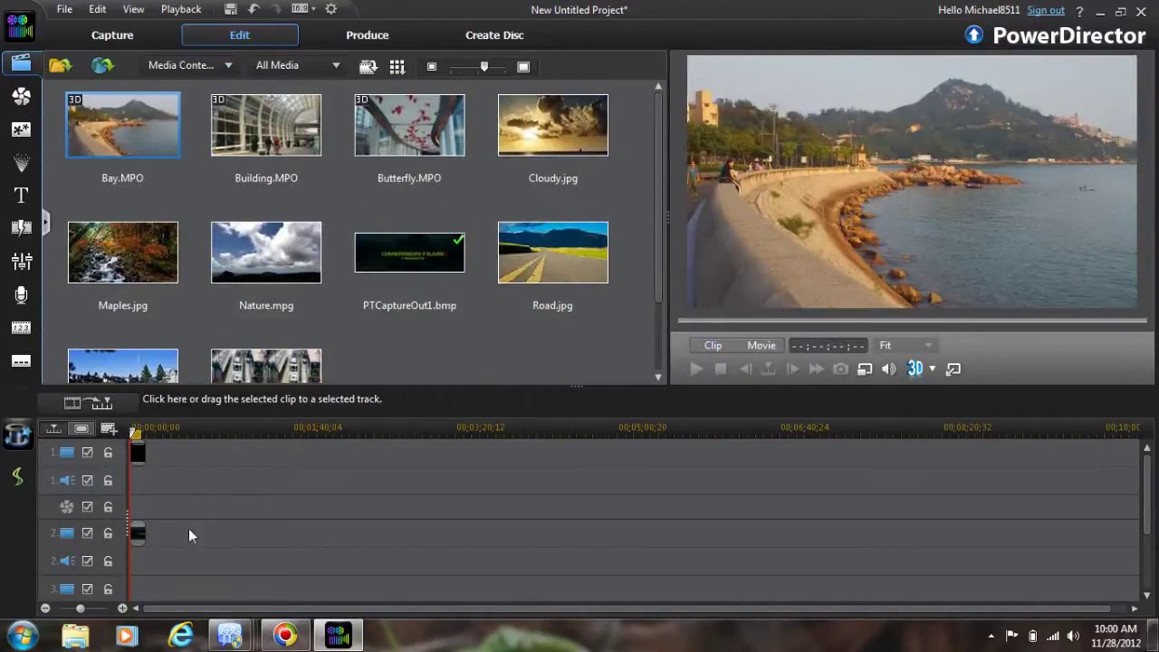
click(139, 534)
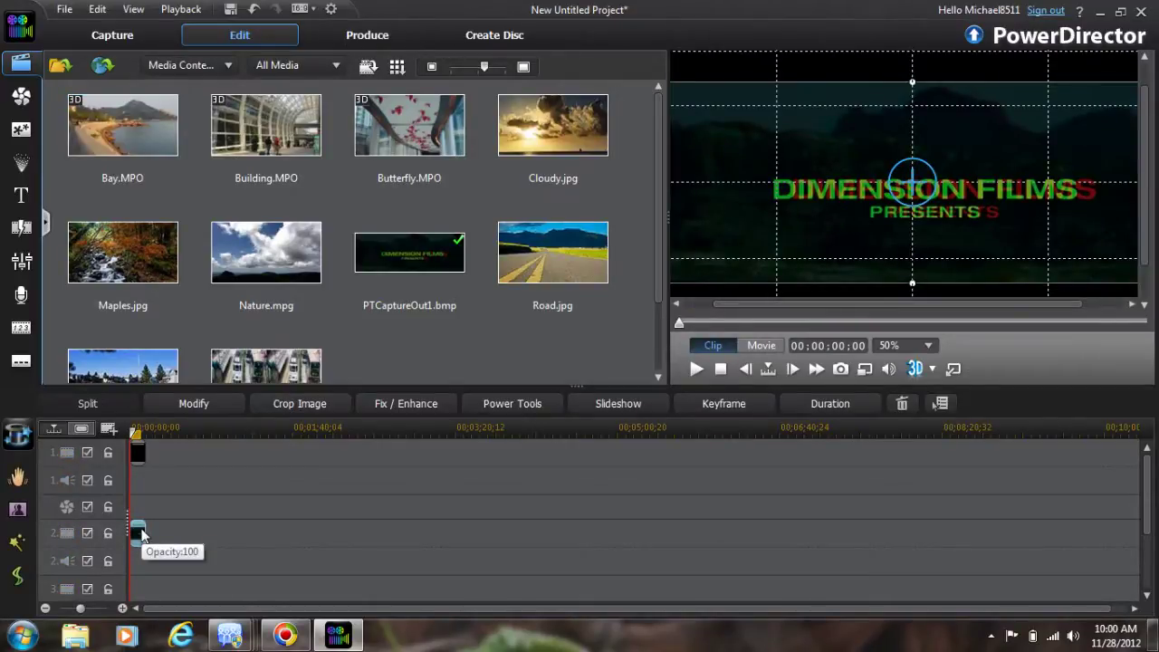
- In PiP Designer, chroma-key out the title's dark red fringe and save the clip
click(225, 399)
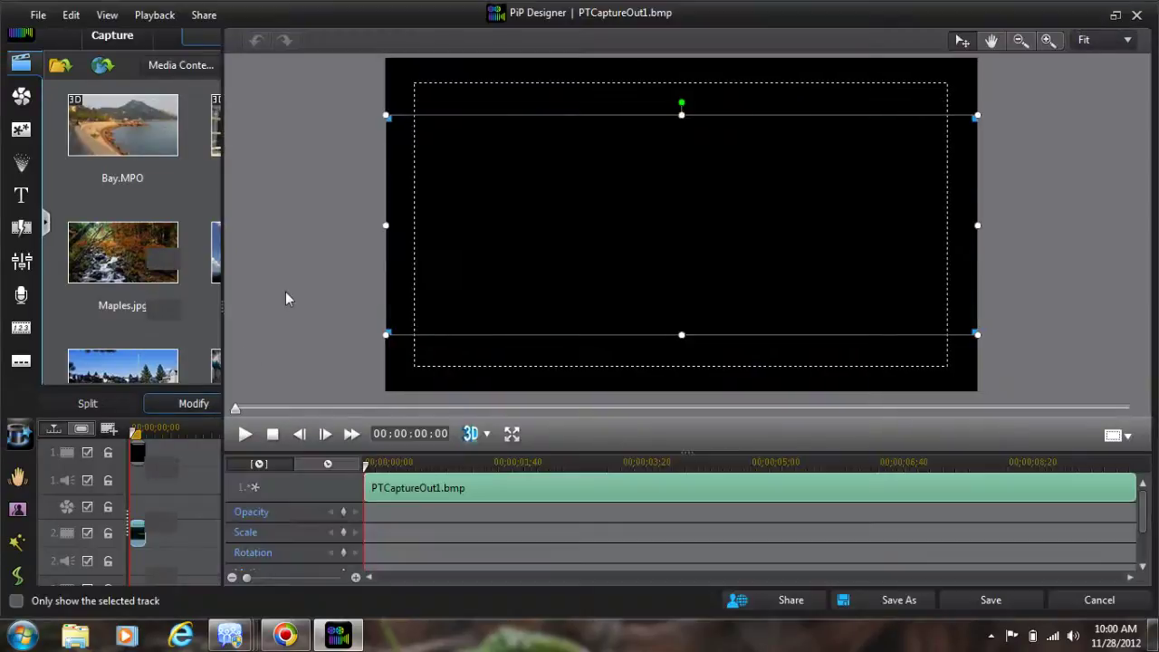
click(30, 100)
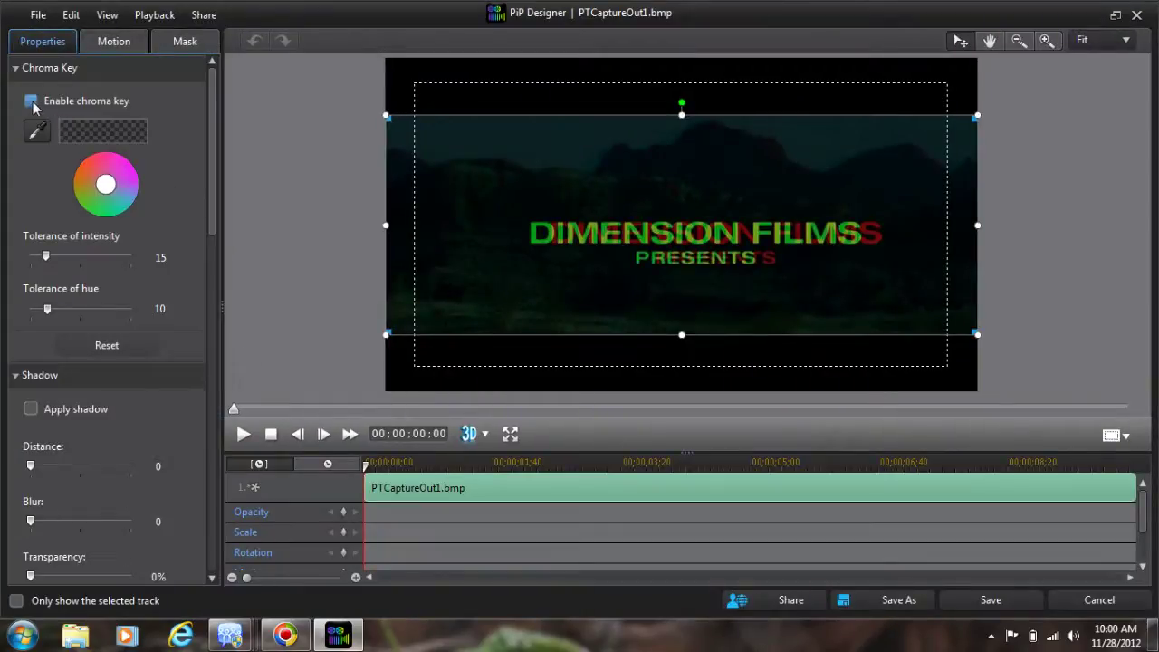
click(36, 134)
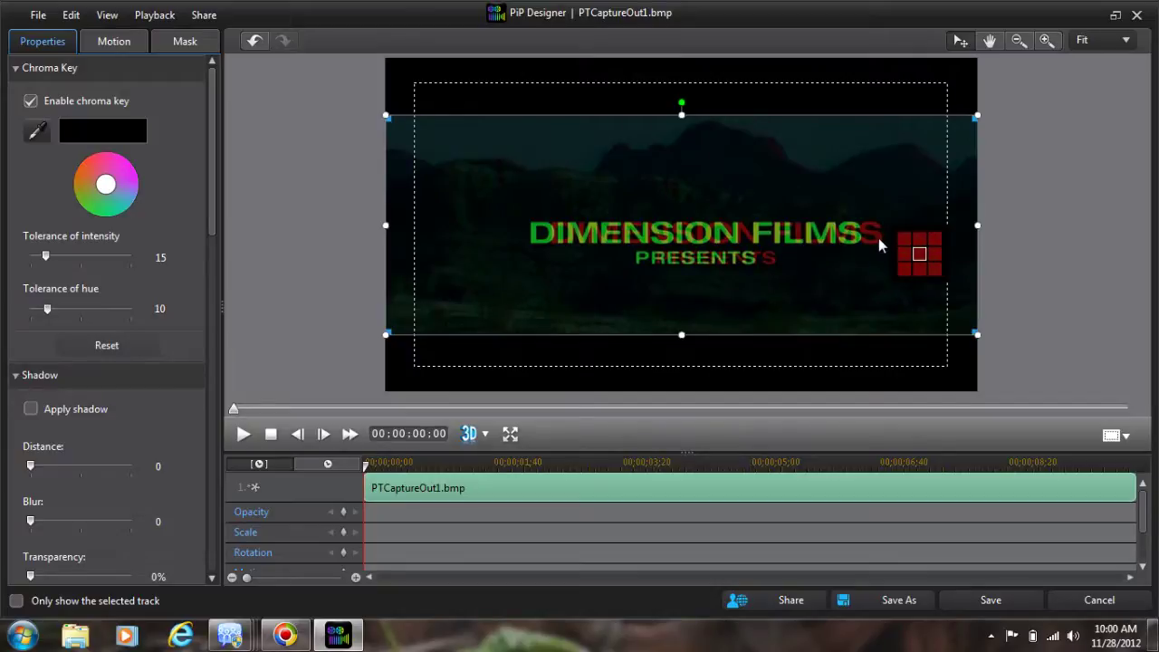
click(879, 238)
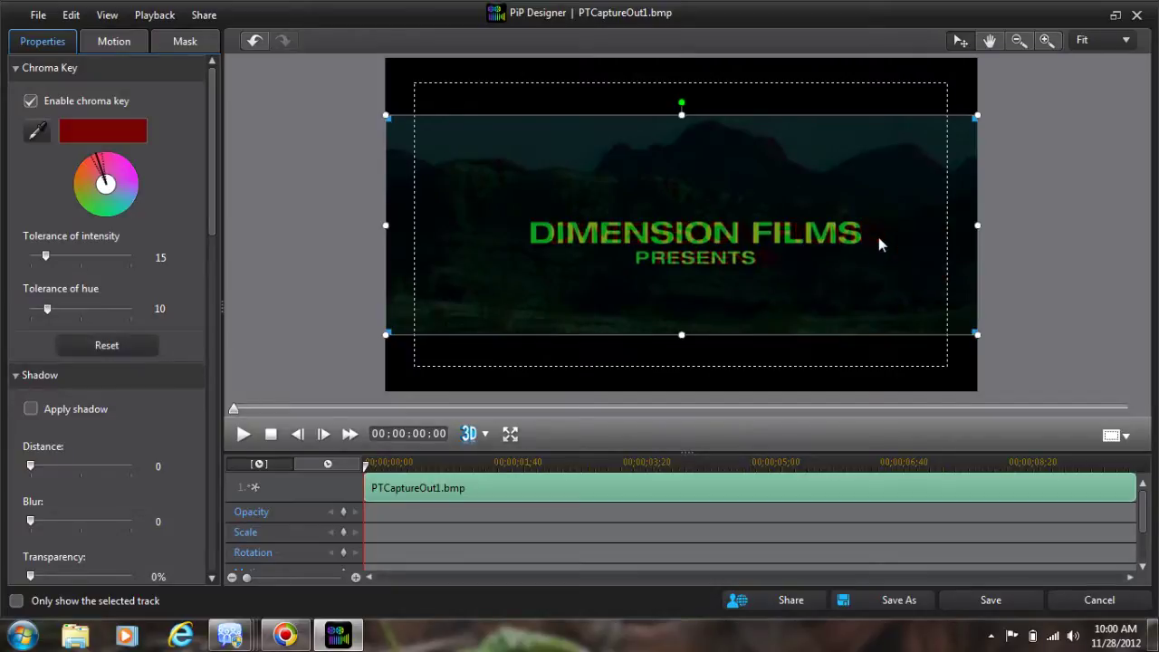
click(1000, 602)
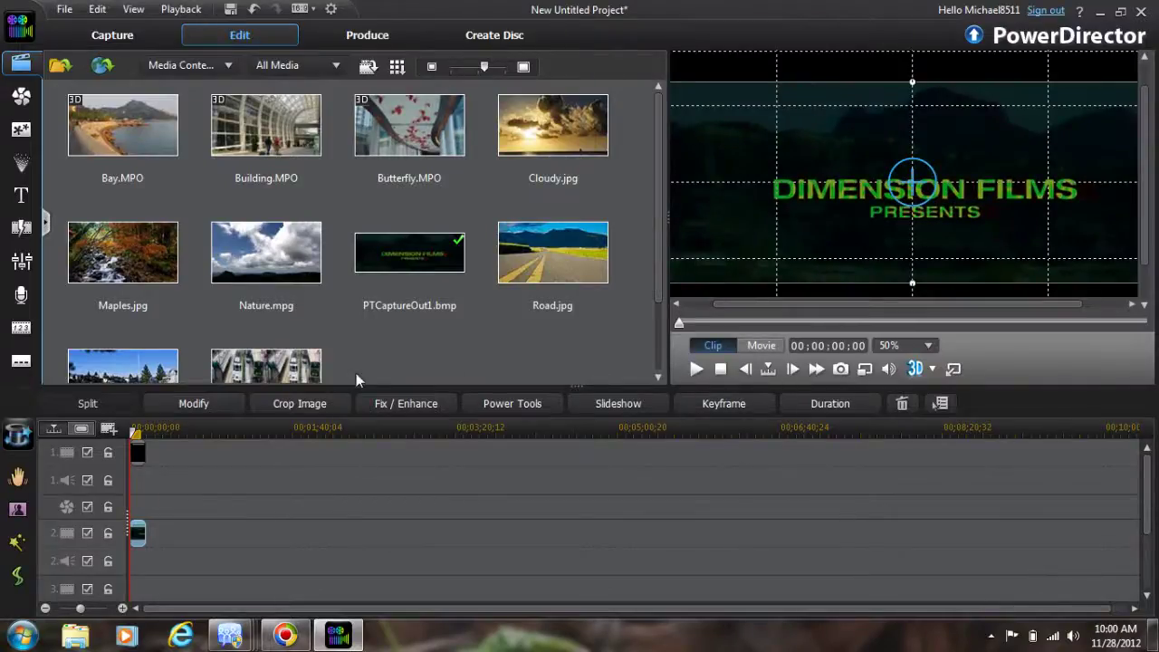
- Snapshot a keyed title frame from track 2 and save it to the library as Dim 20.png
click(136, 435)
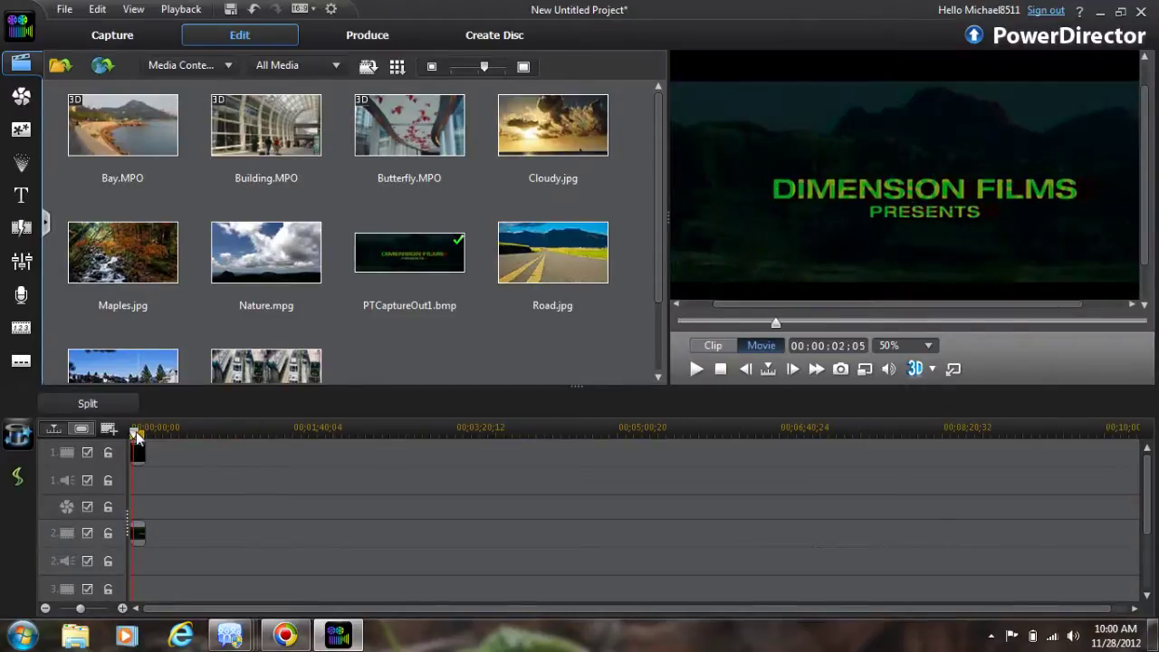
drag(137, 436, 142, 433)
click(136, 533)
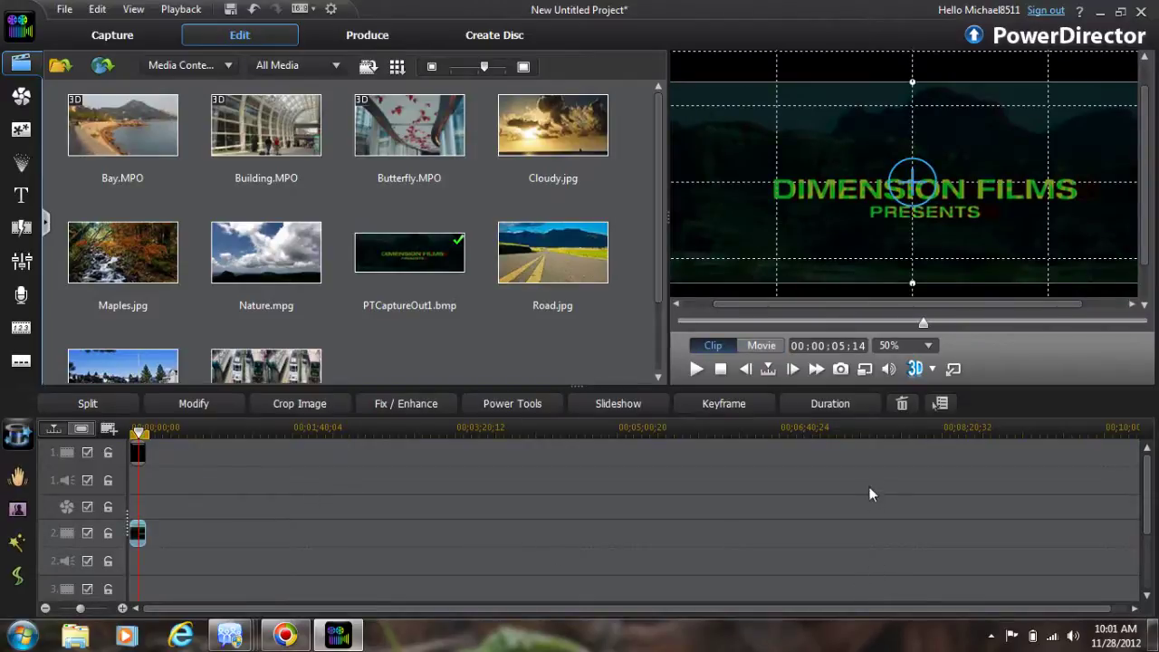
click(843, 370)
click(618, 316)
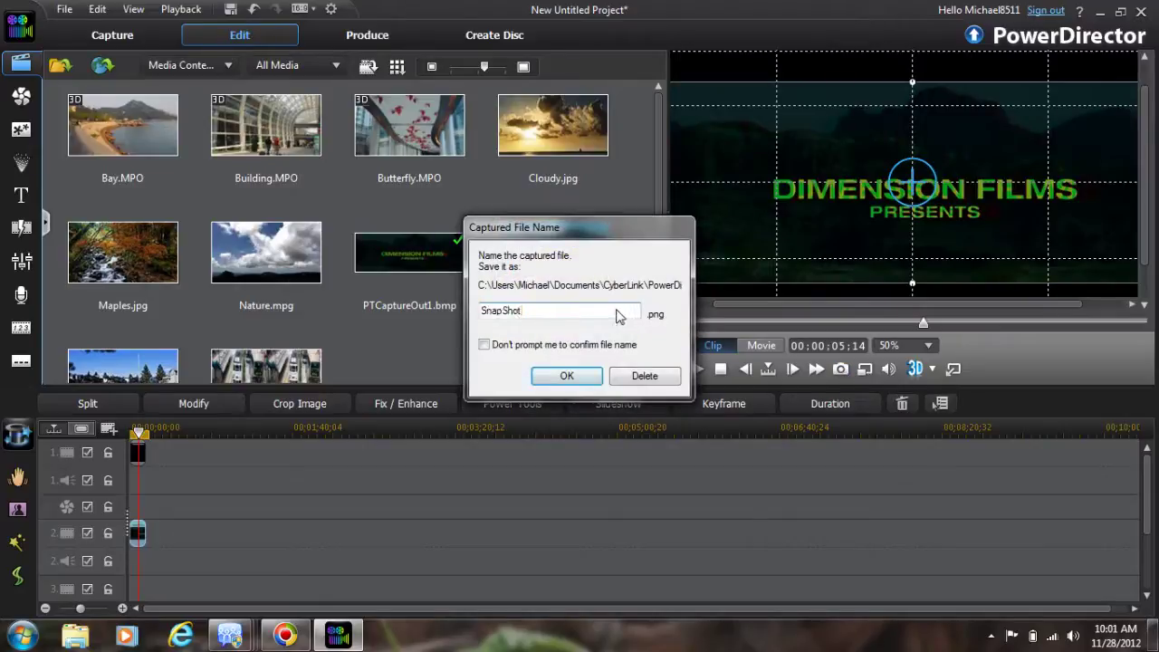
key(BackSpace)
key(BackSpace)
key(BackSpace)
key(BackSpace)
key(BackSpace)
key(BackSpace)
key(BackSpace)
click(582, 379)
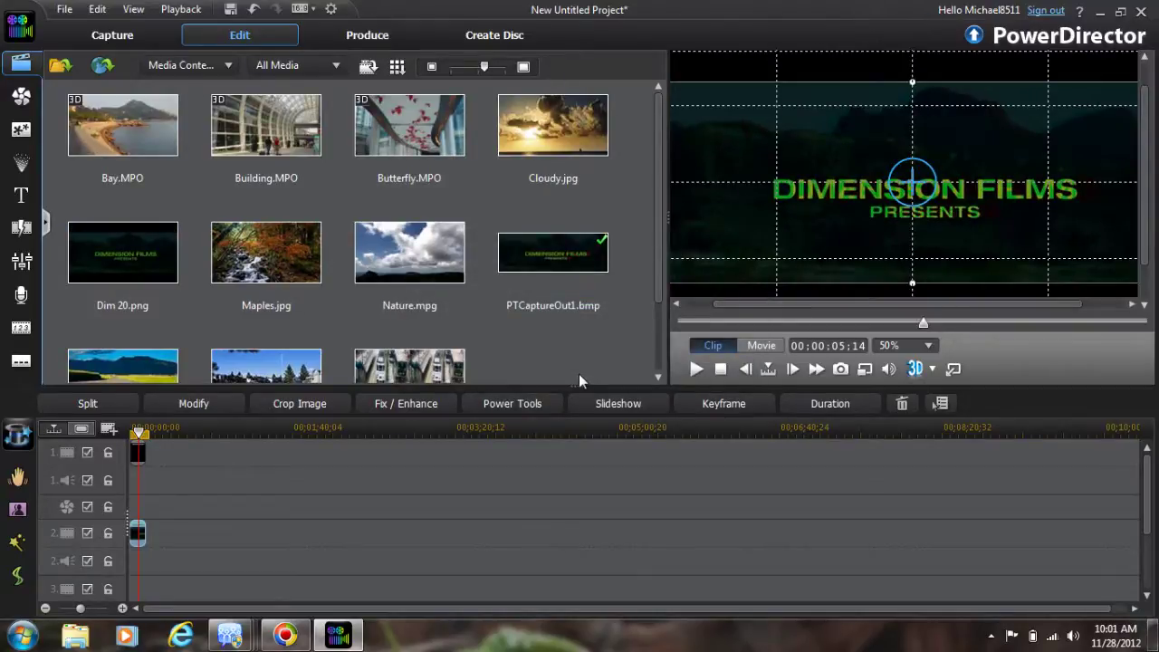
- Swap the track-2 title clip for Dim 20.png and set its duration to 10 seconds
right_click(138, 537)
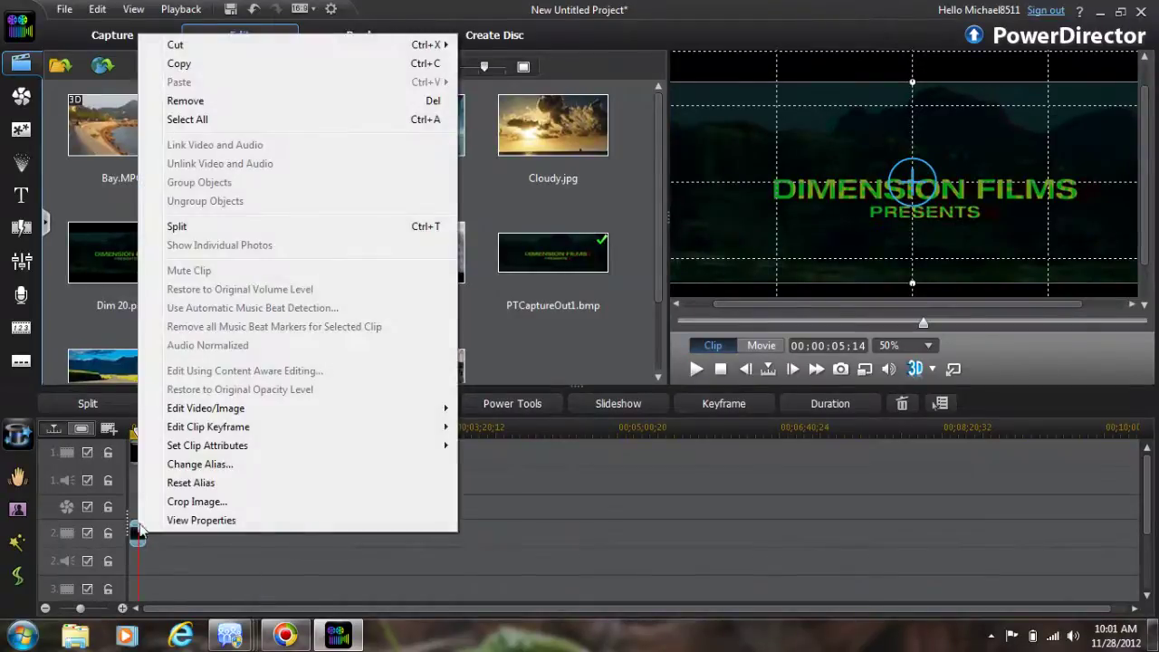
click(190, 103)
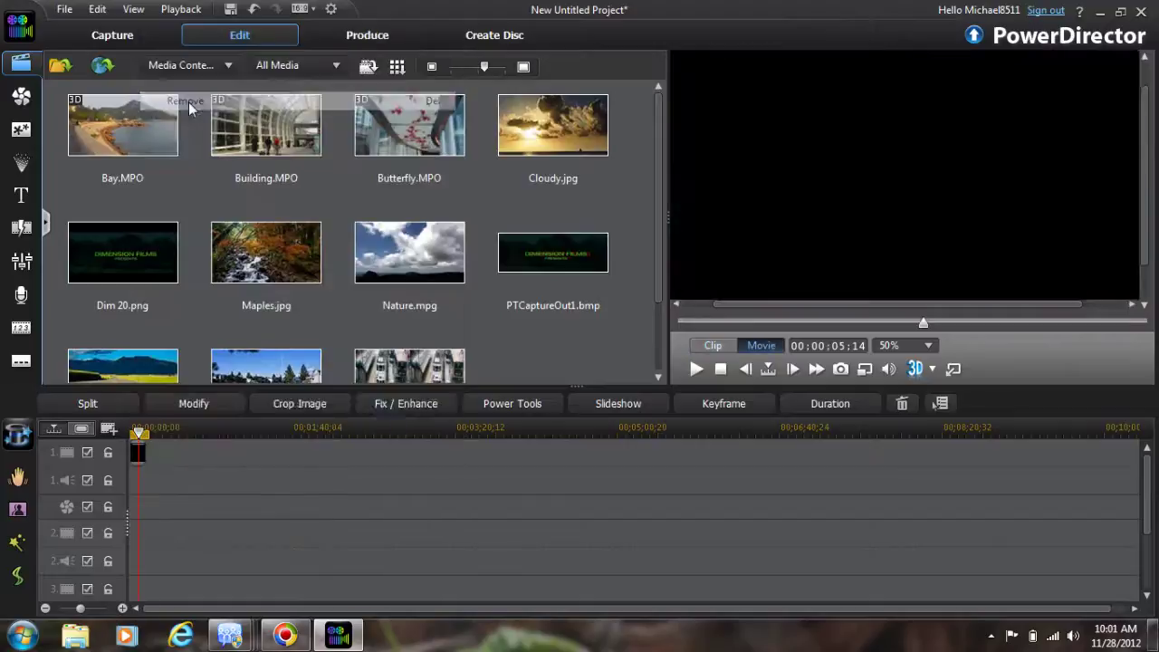
drag(125, 241, 132, 560)
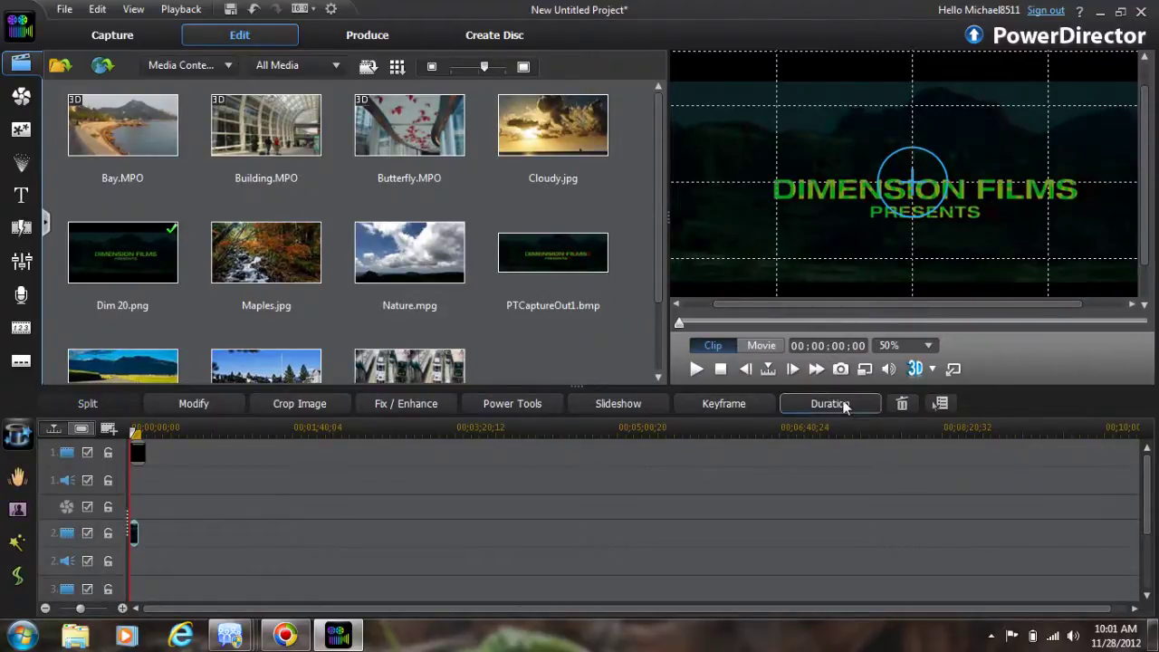
click(841, 405)
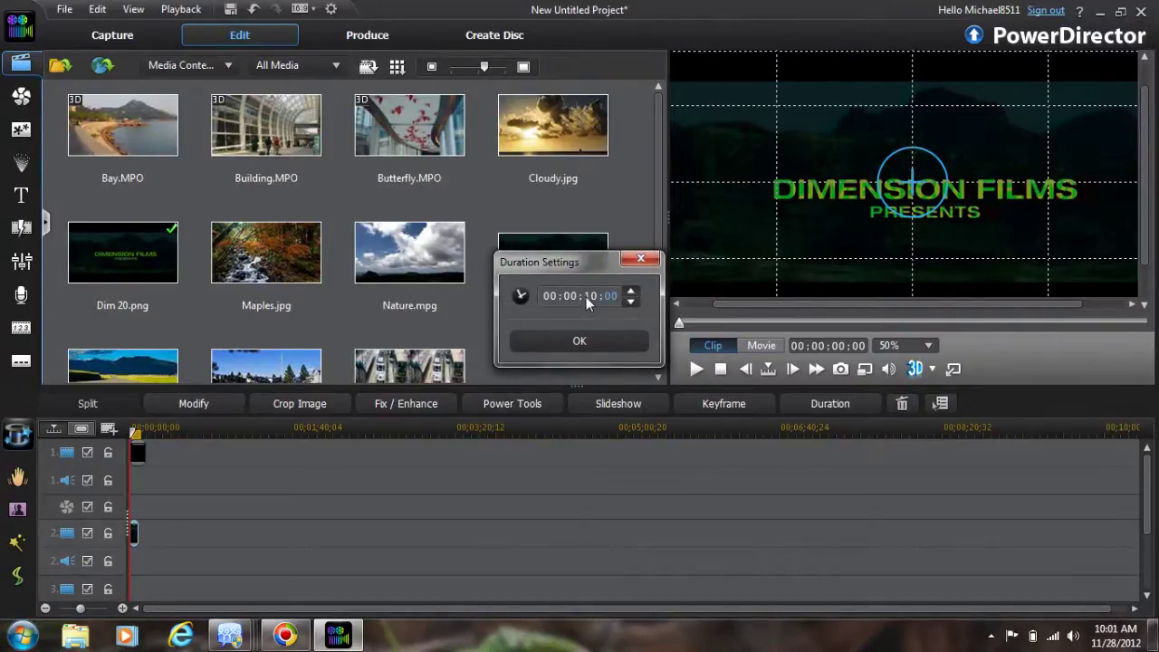
click(577, 335)
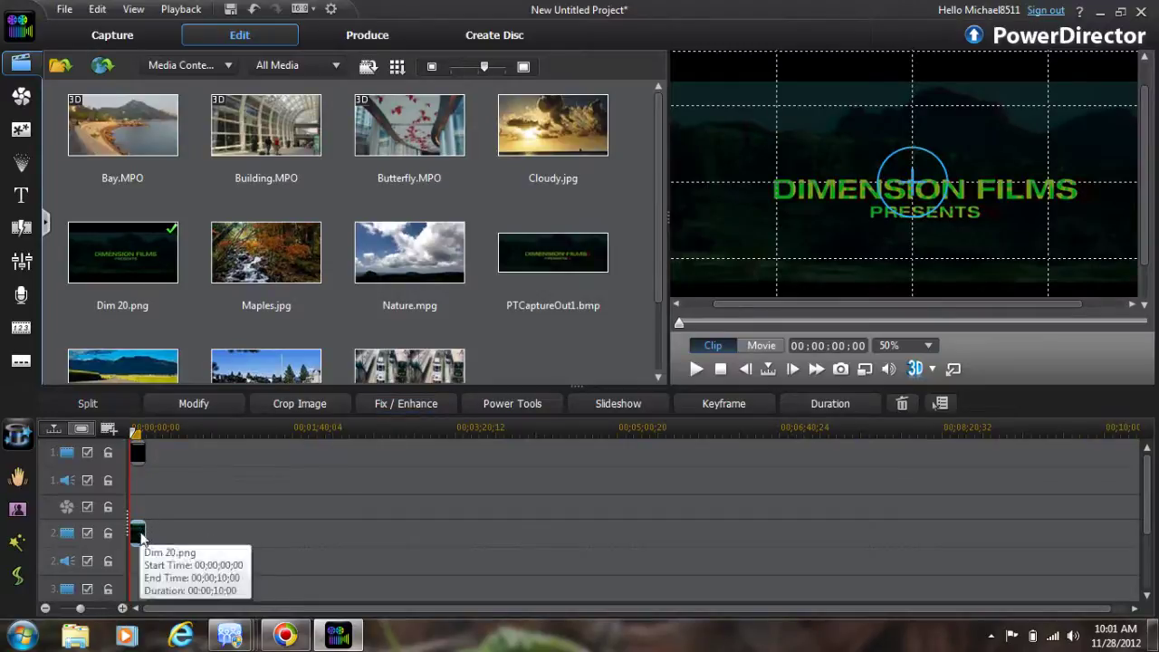
- Open Dim 20.png in PiP Designer and magnify the title to inspect its fringes
click(209, 409)
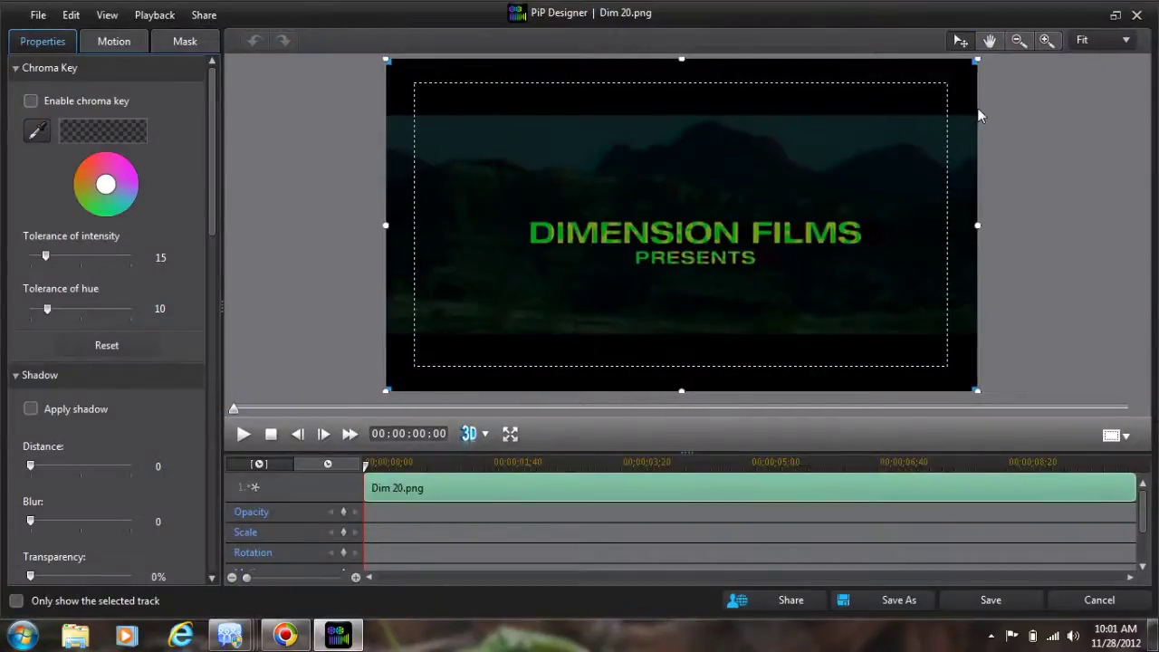
click(1047, 43)
click(1047, 42)
click(1047, 42)
click(1047, 42)
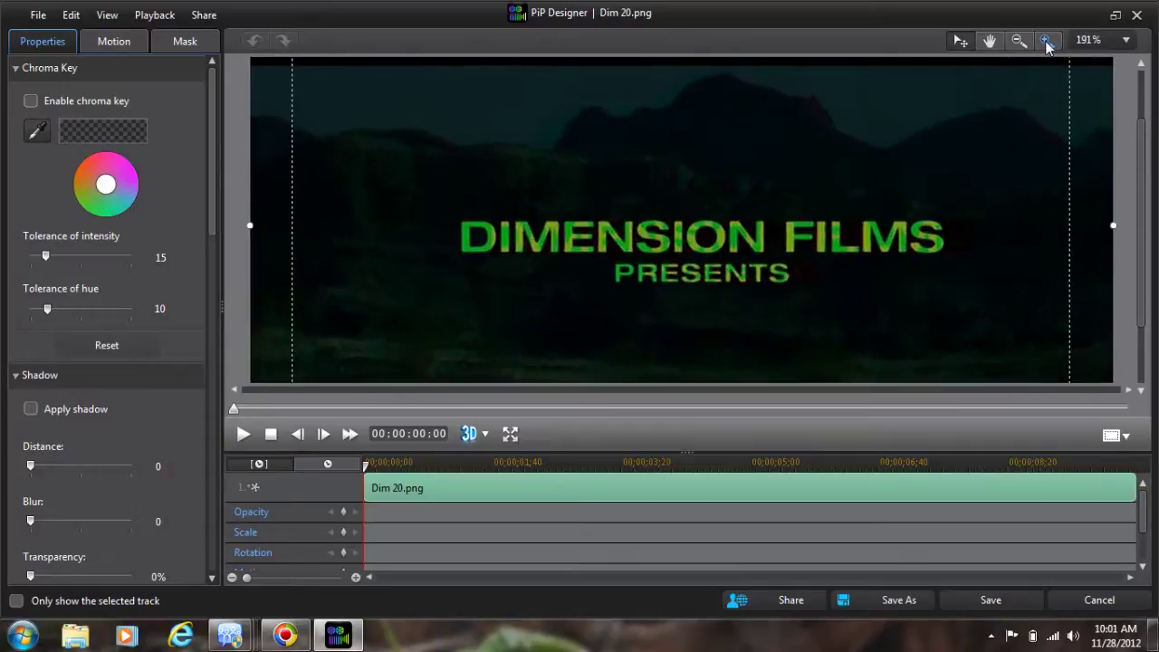
click(1047, 43)
click(1047, 42)
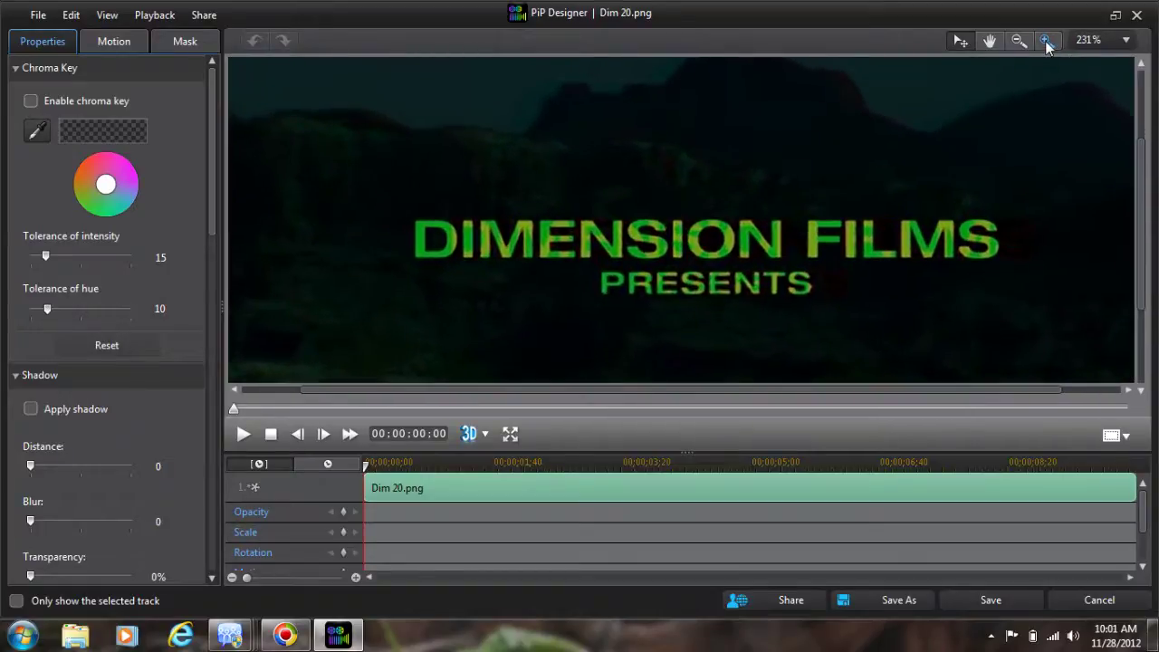
click(1047, 42)
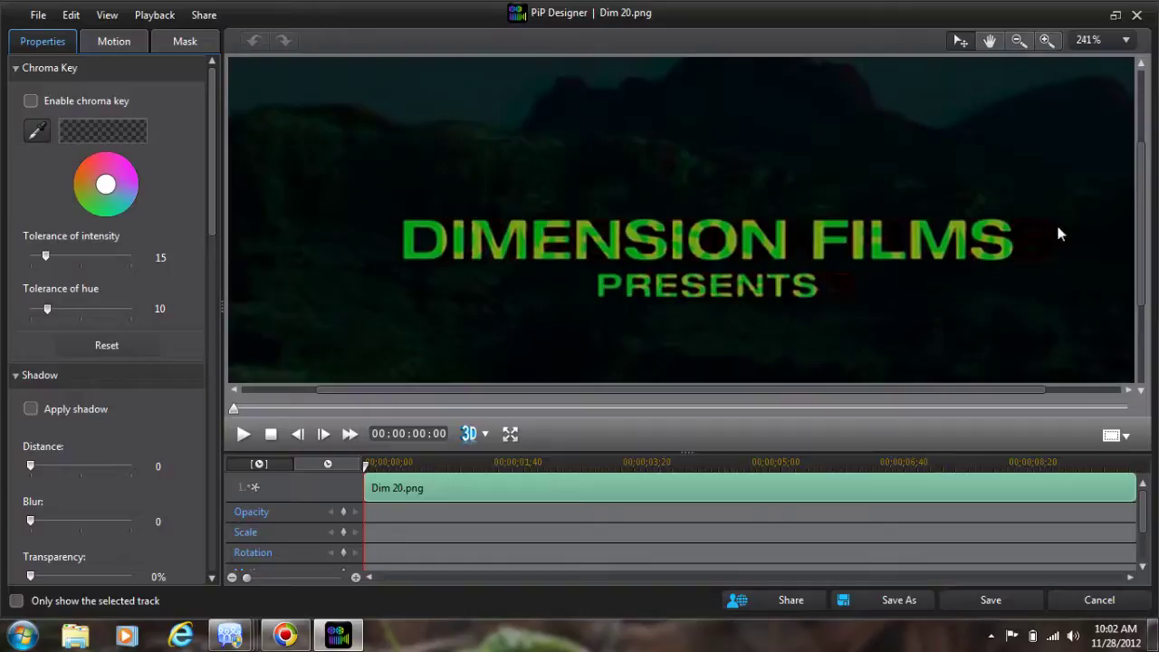
- Enable chroma key, sample the dark red fringe colour, and save the settings
click(31, 102)
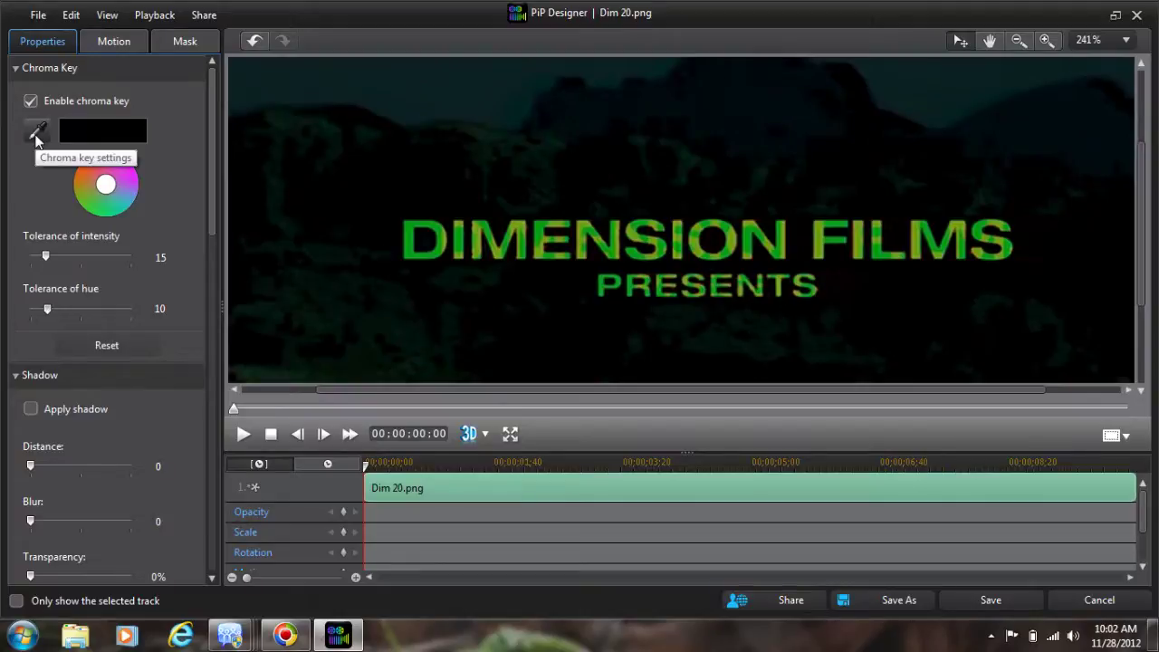
click(36, 134)
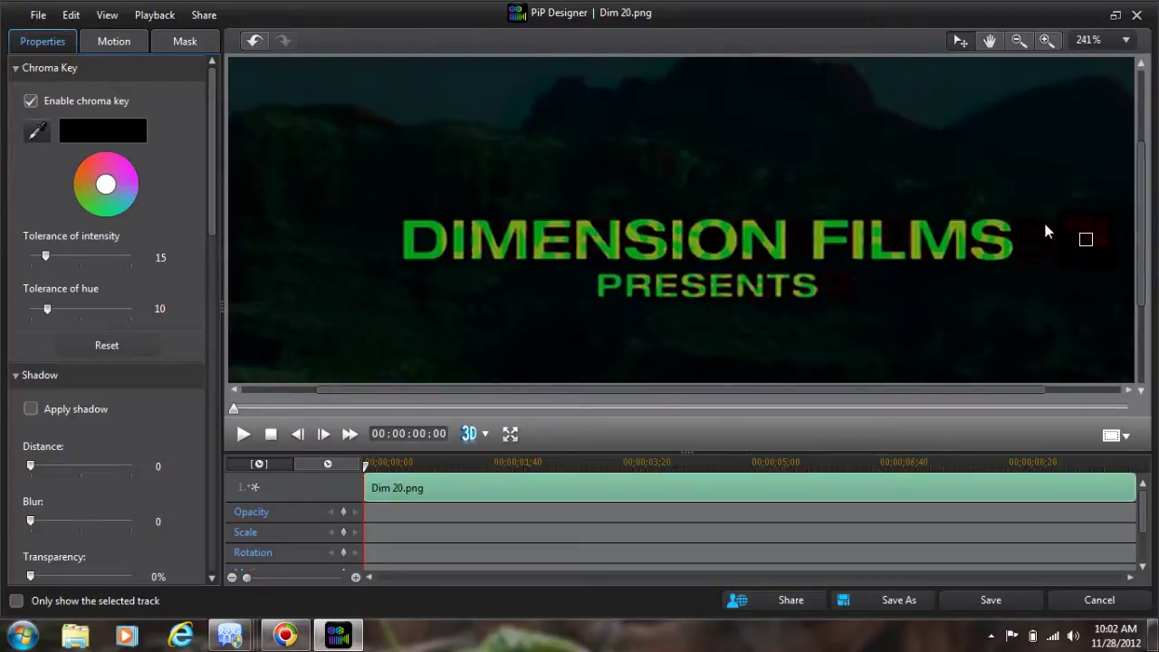
click(1047, 232)
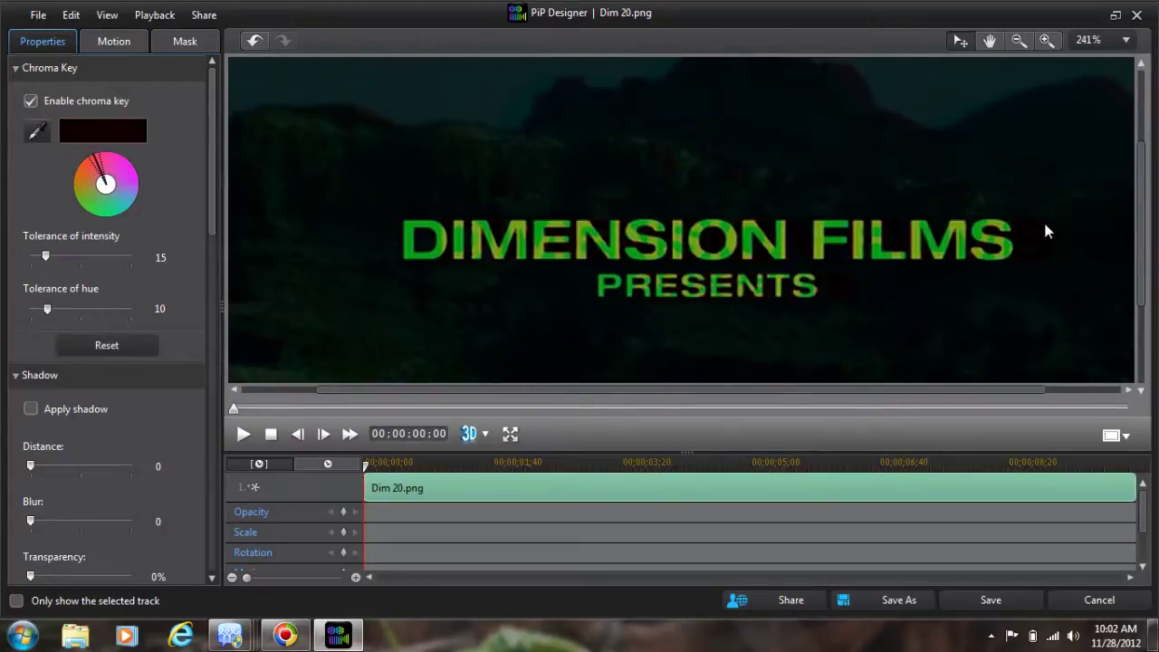
click(996, 598)
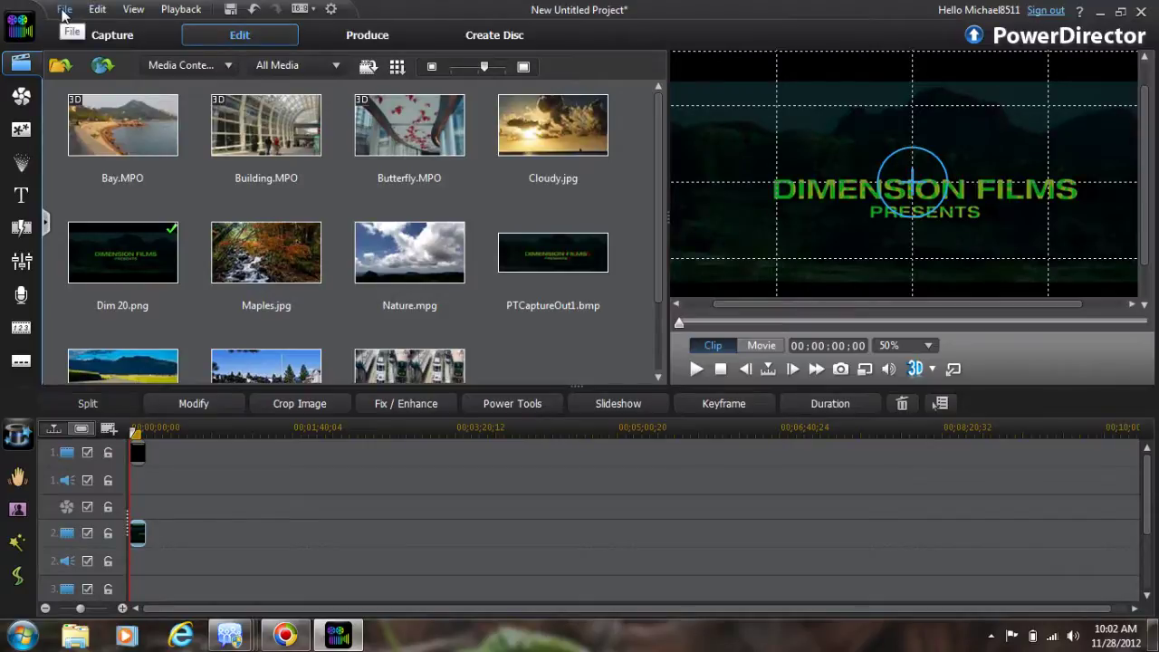
click(24, 97)
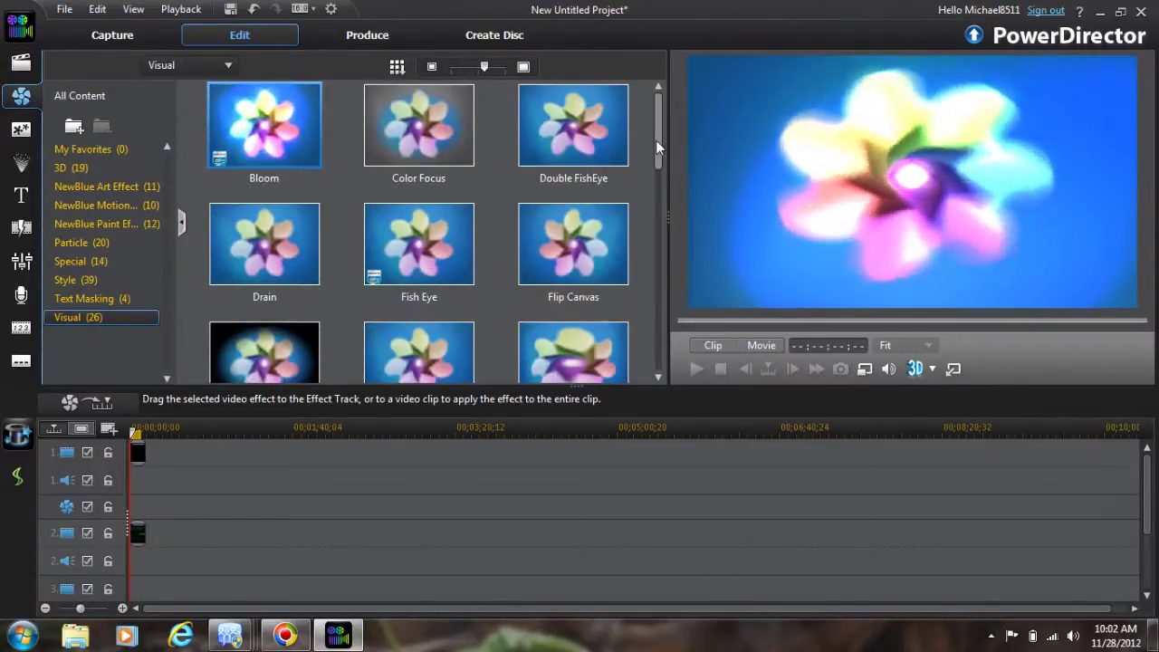
- Drag the Zoom In visual effect onto the effect track above the Dim 20.png title clip
drag(656, 140, 659, 355)
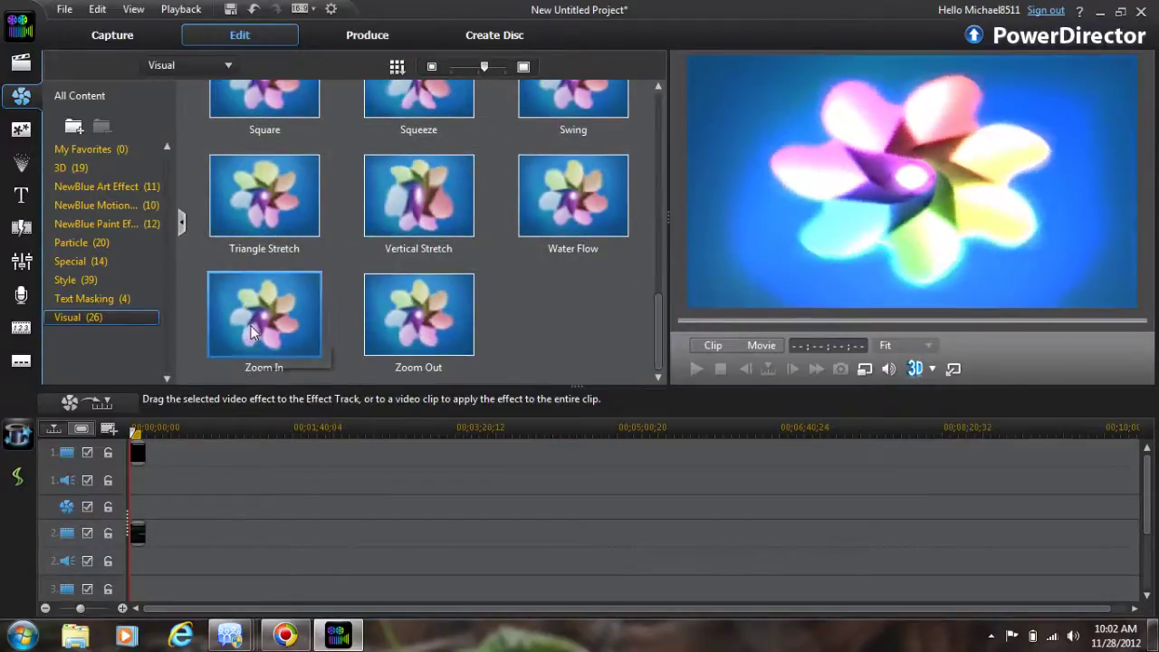
drag(258, 332, 159, 507)
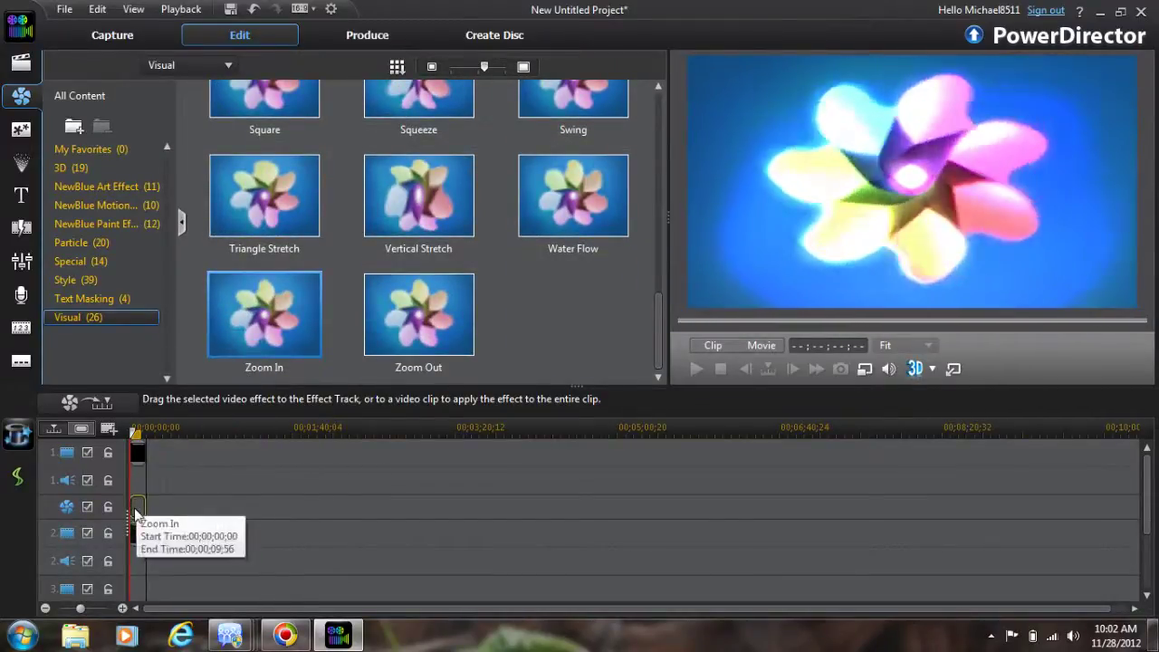
click(136, 536)
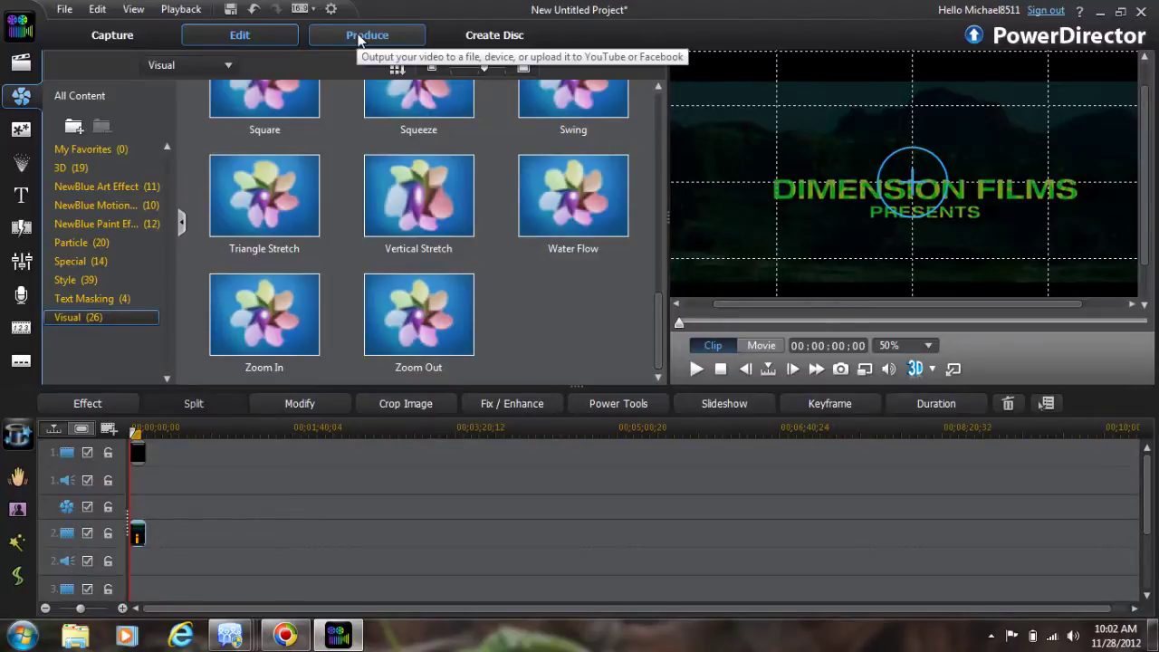
- Set production to MPEG-4 output saved as Dim 20.mp4 in the Videos folder
click(360, 37)
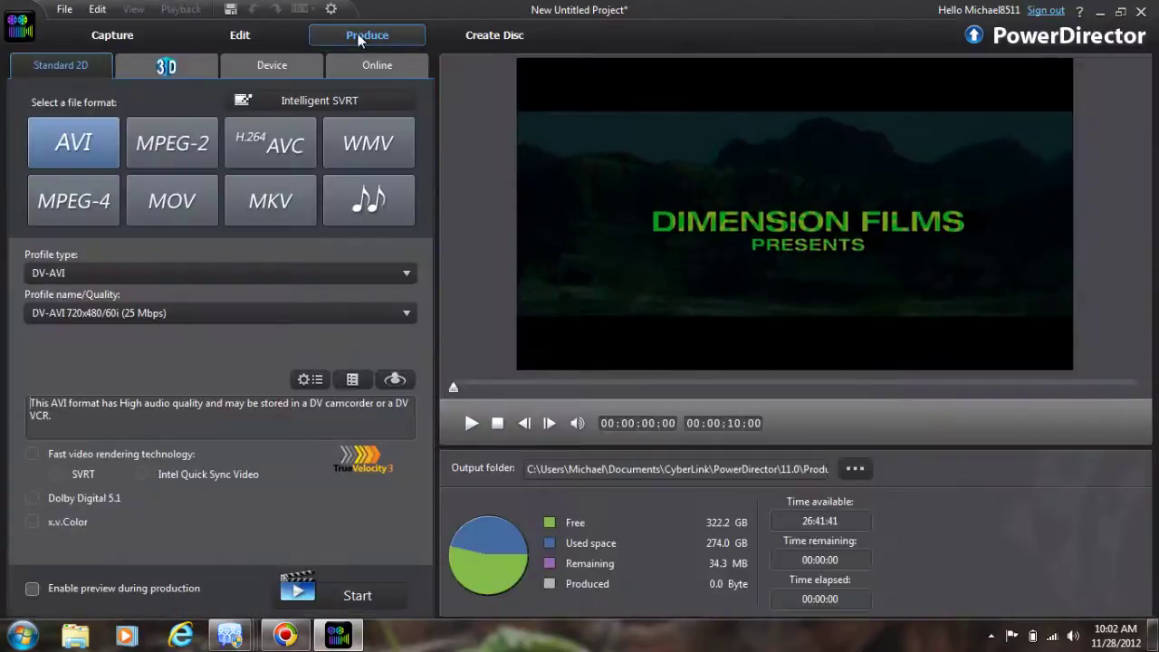
click(99, 207)
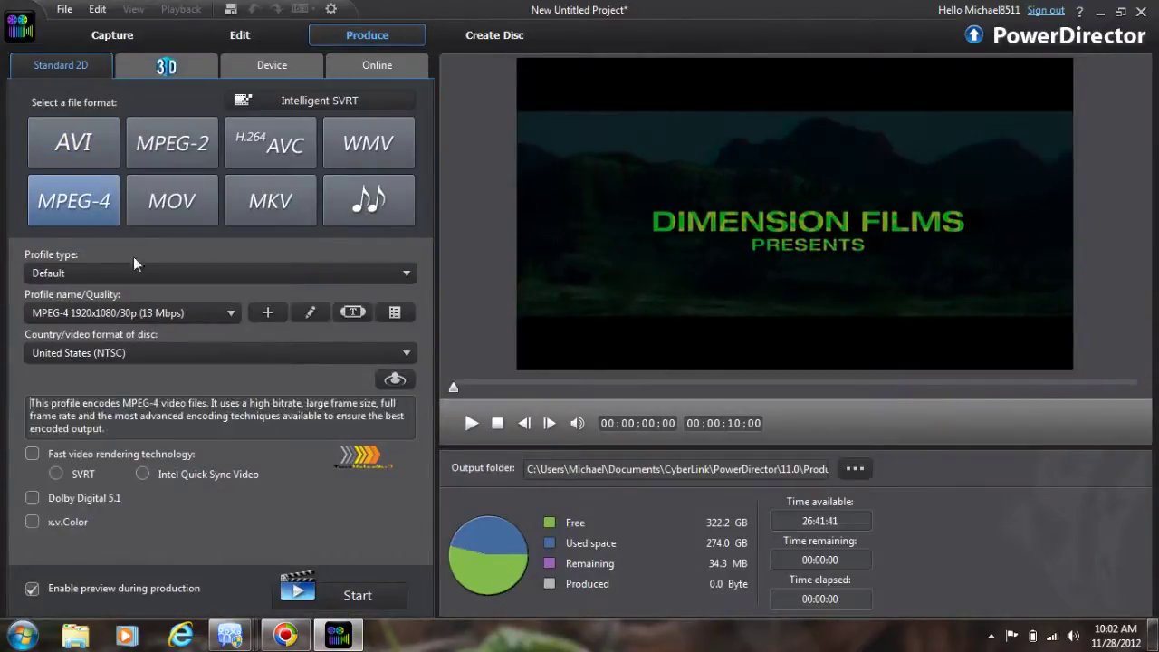
click(855, 468)
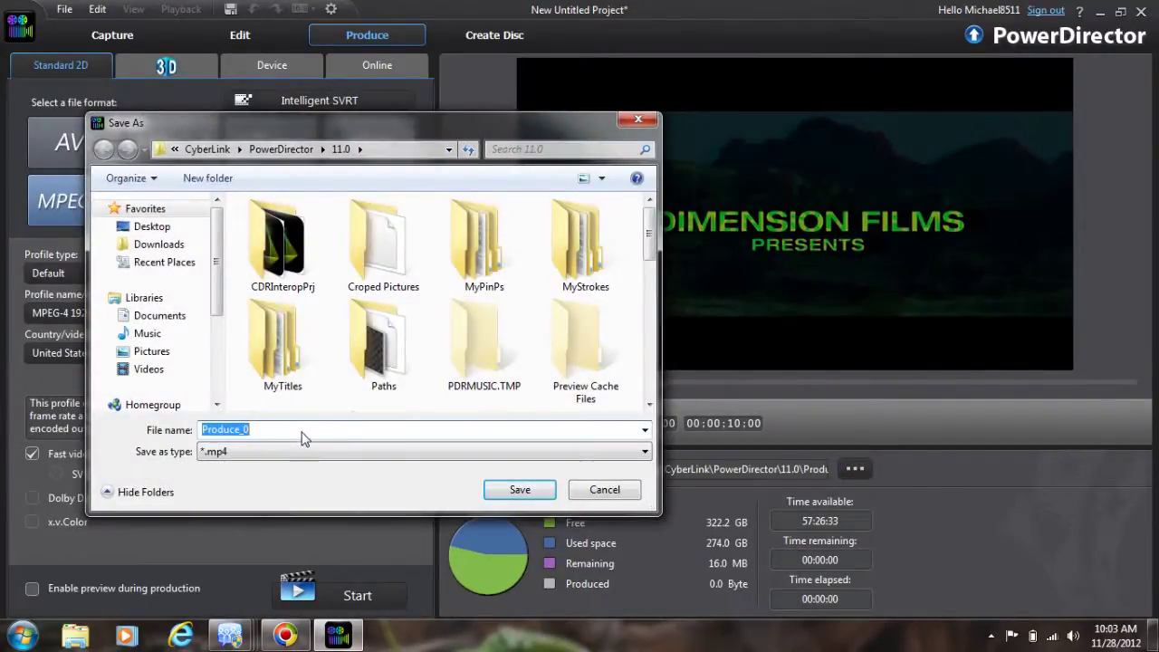
click(164, 370)
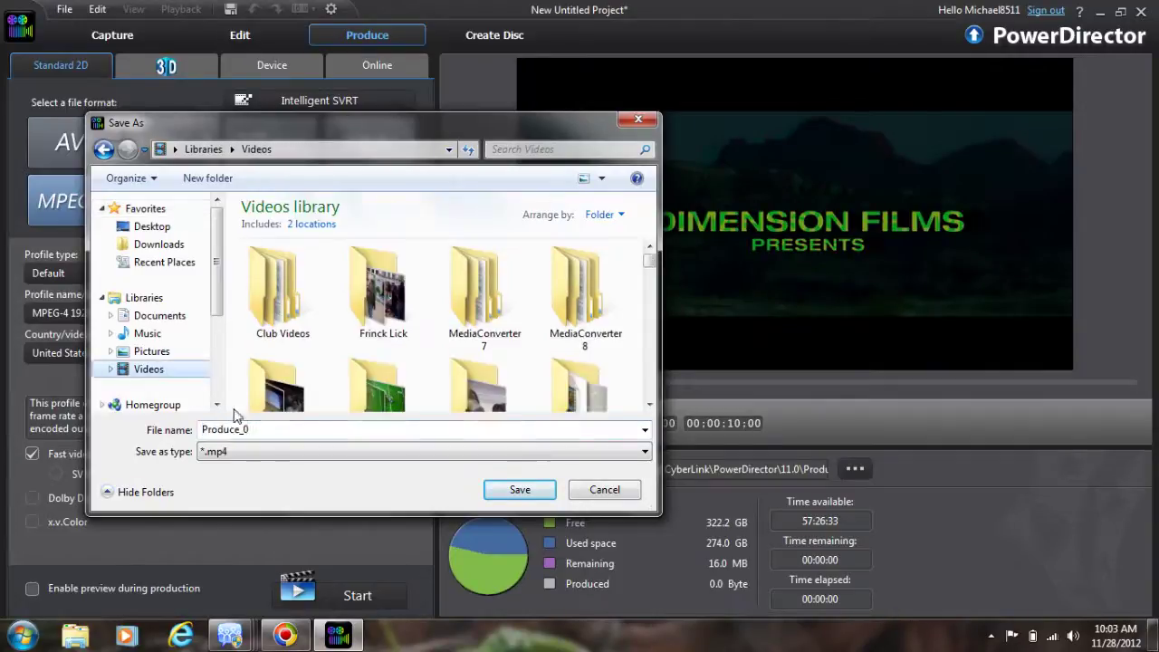
click(259, 432)
key(BackSpace)
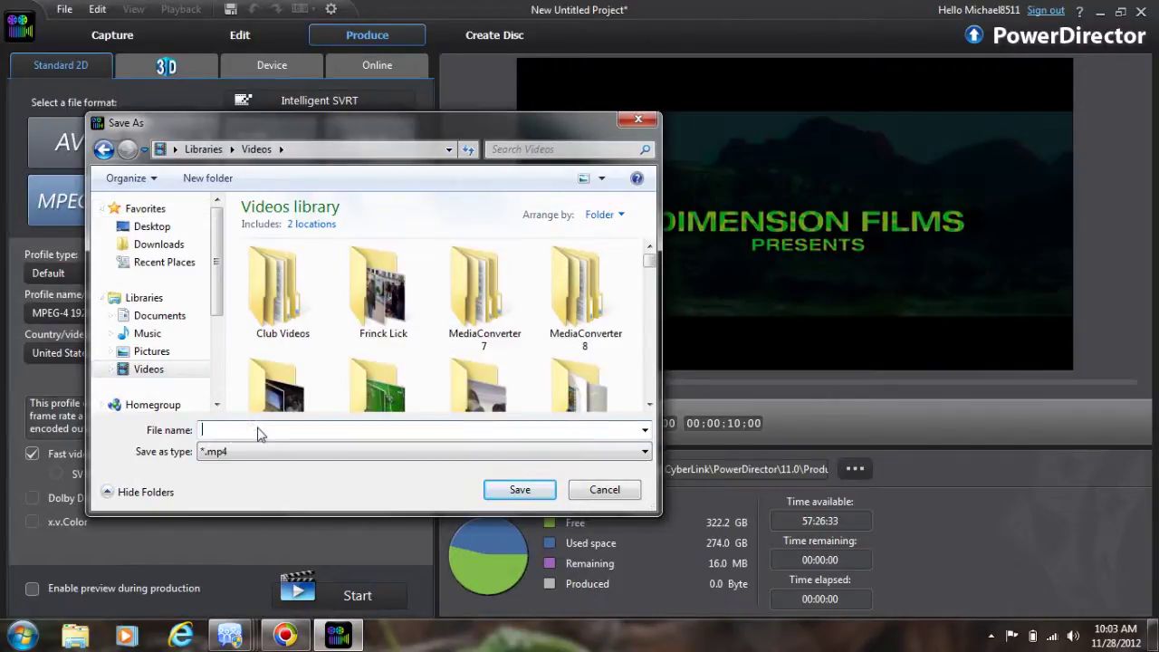
text(Di)
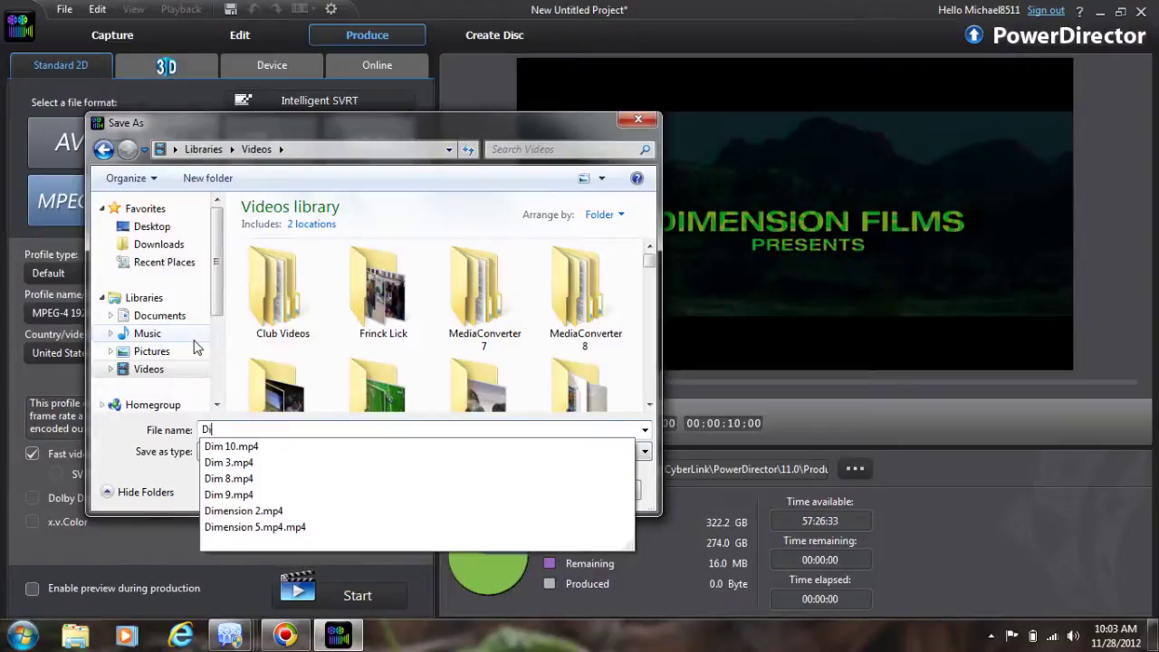
text(m )
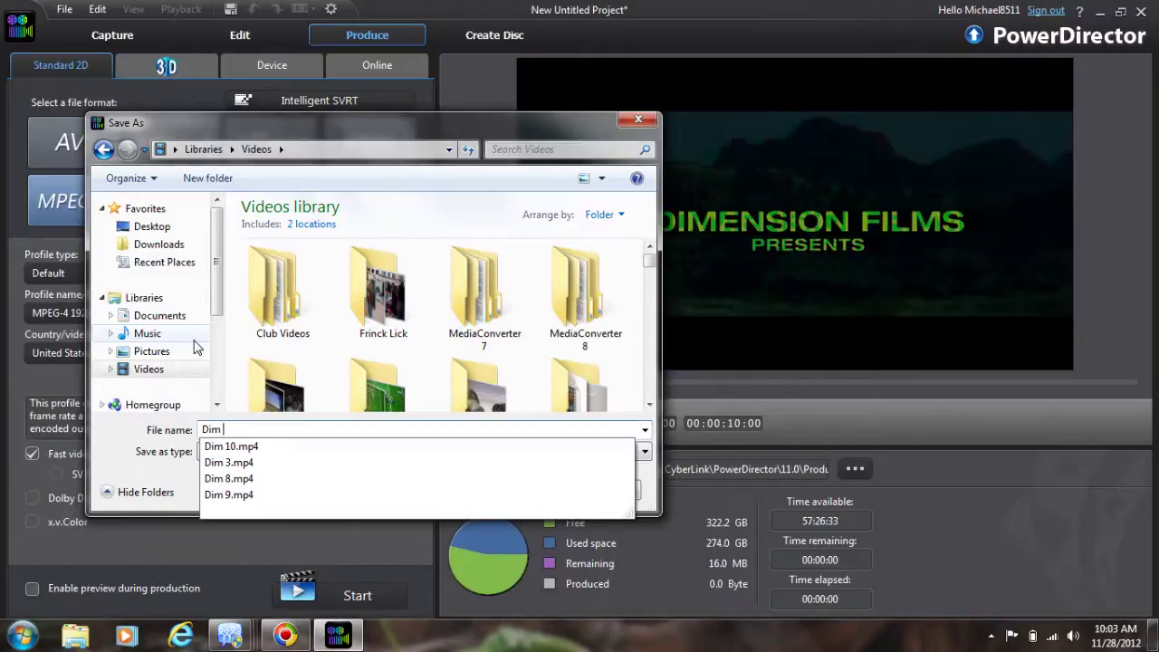
text(20)
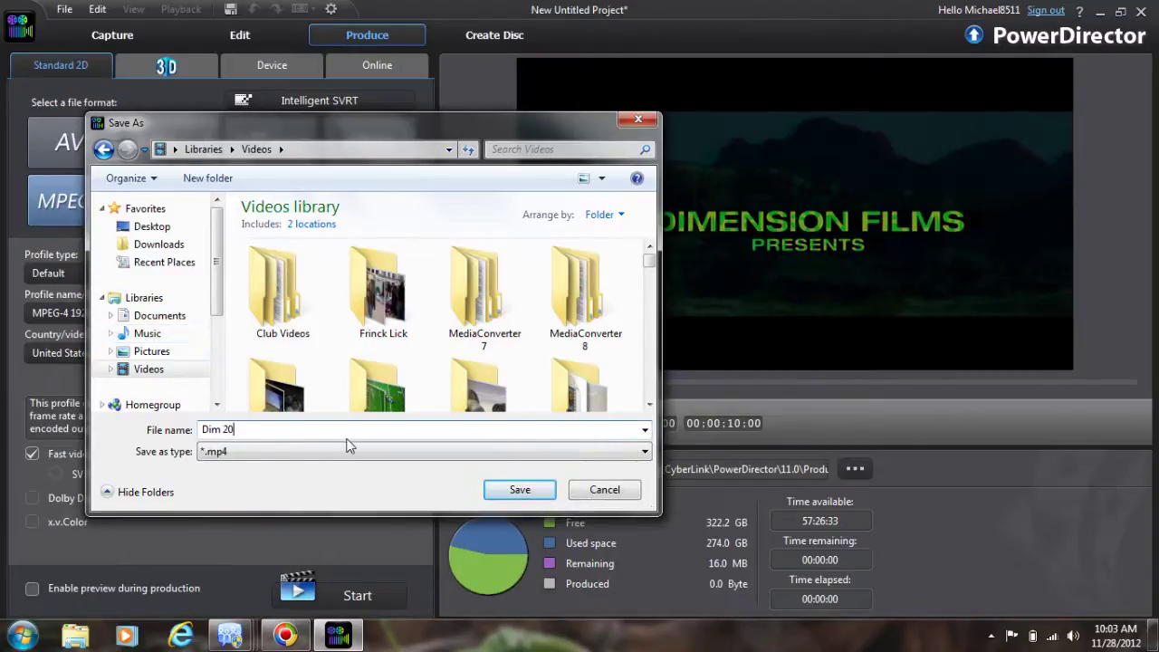
click(513, 489)
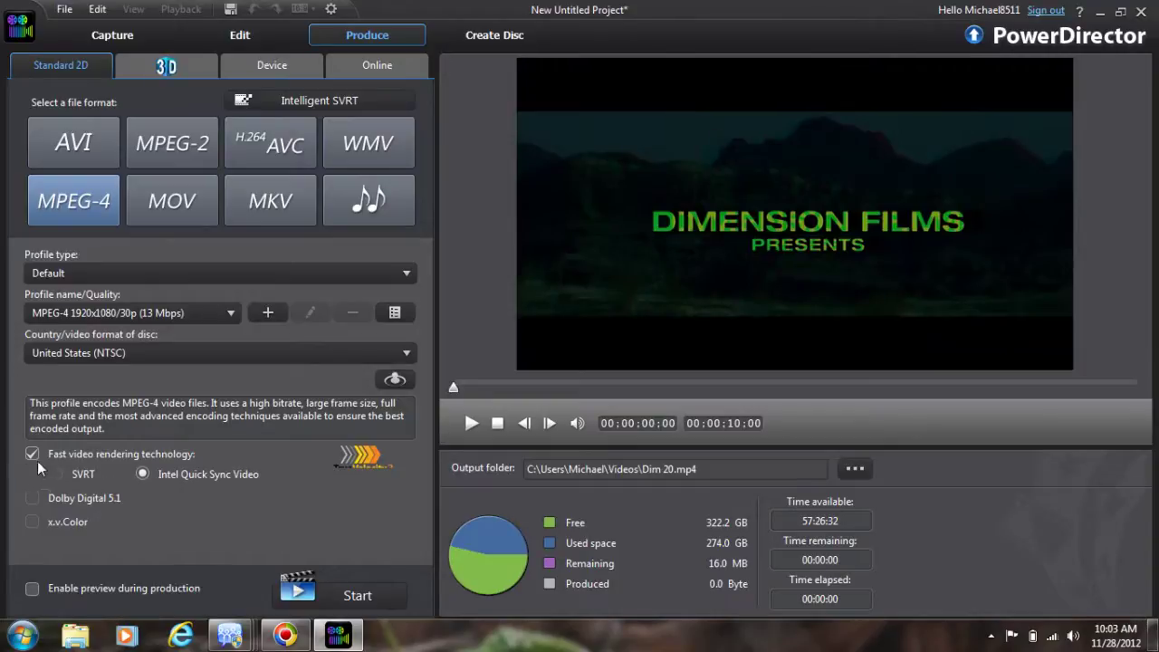
- Render Dim 20.mp4, return to the Edit page and decline shadow files for the HD clip
click(365, 596)
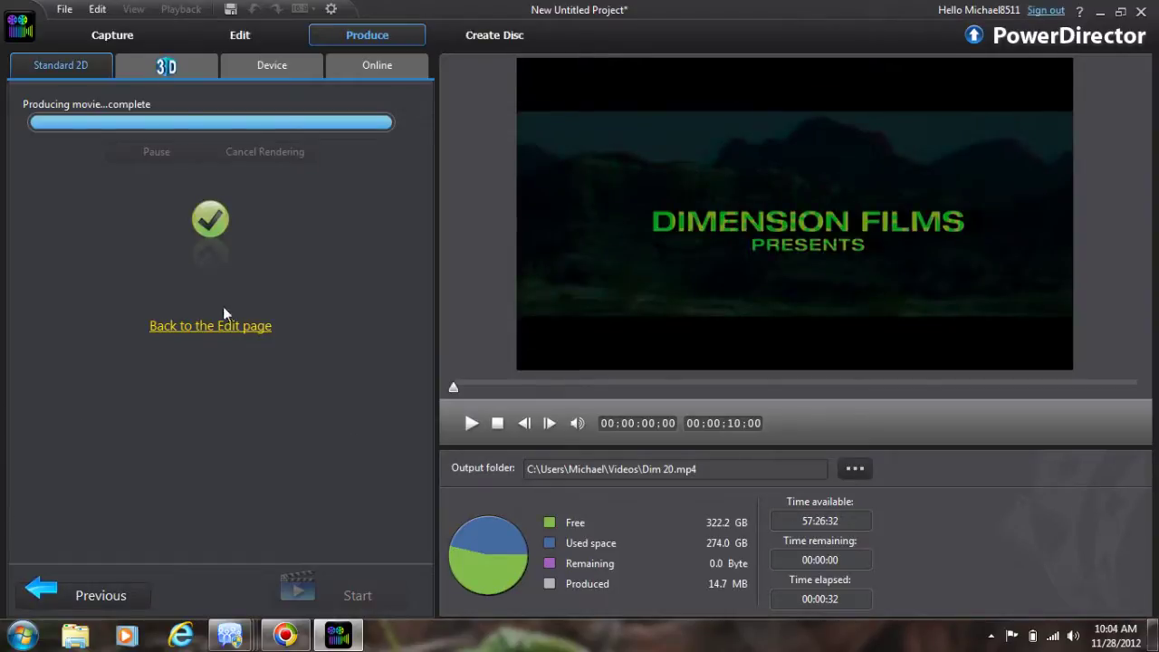
click(219, 328)
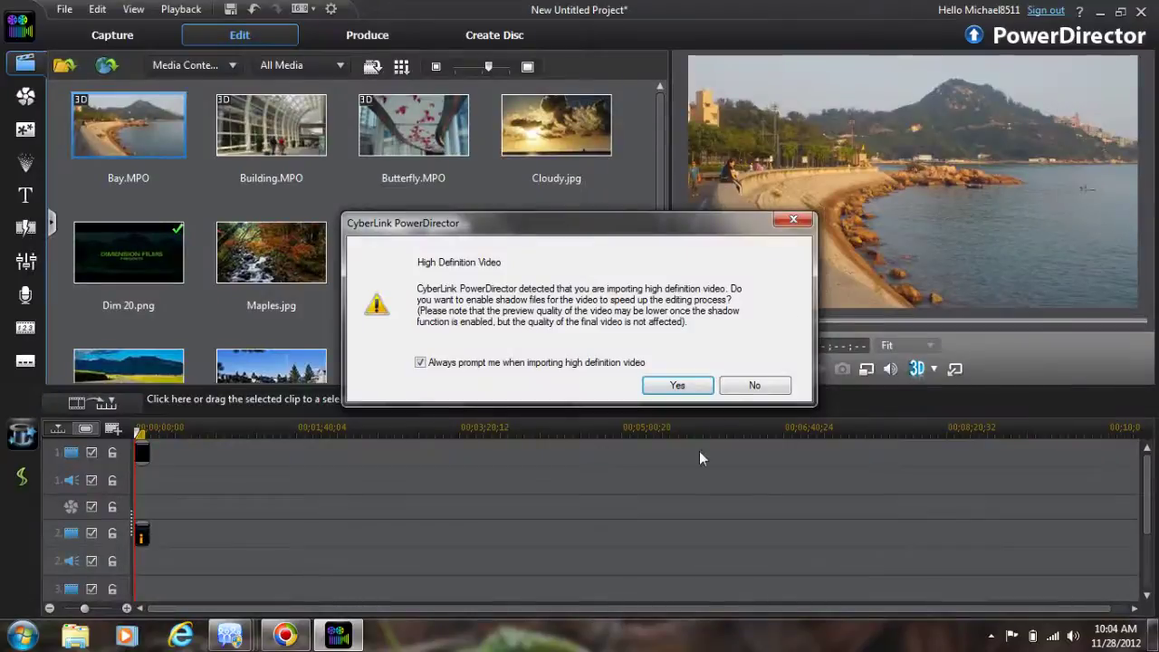
click(754, 385)
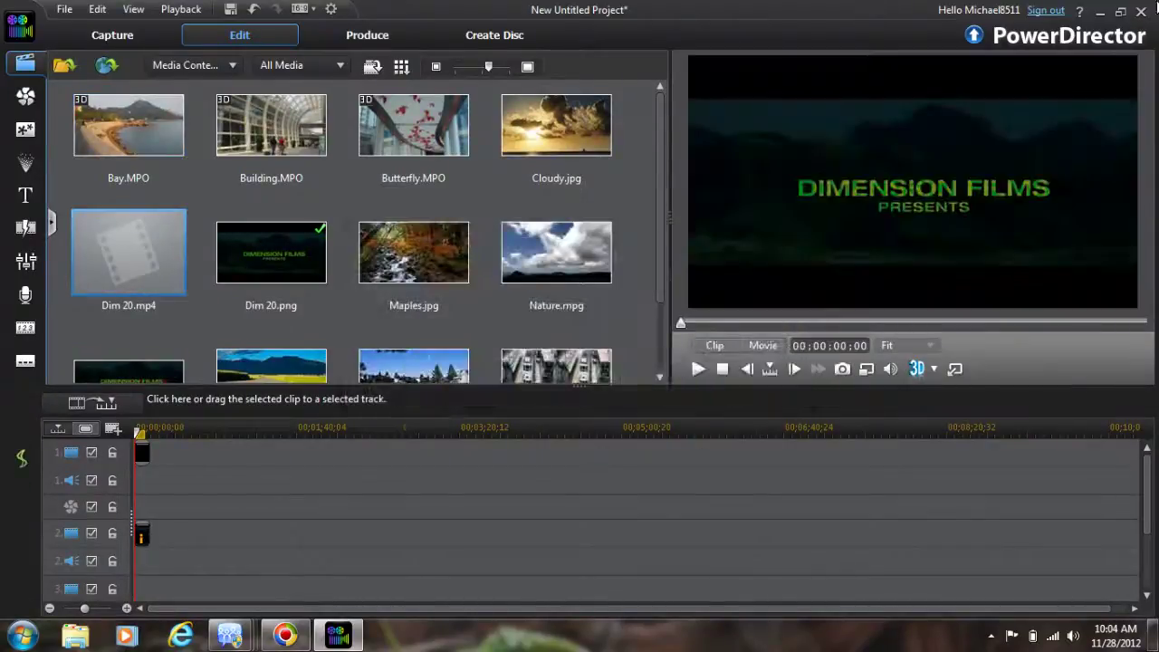
- Minimize PowerDirector, open the user's Videos folder and launch Dim 20.mp4 for playback
click(1100, 11)
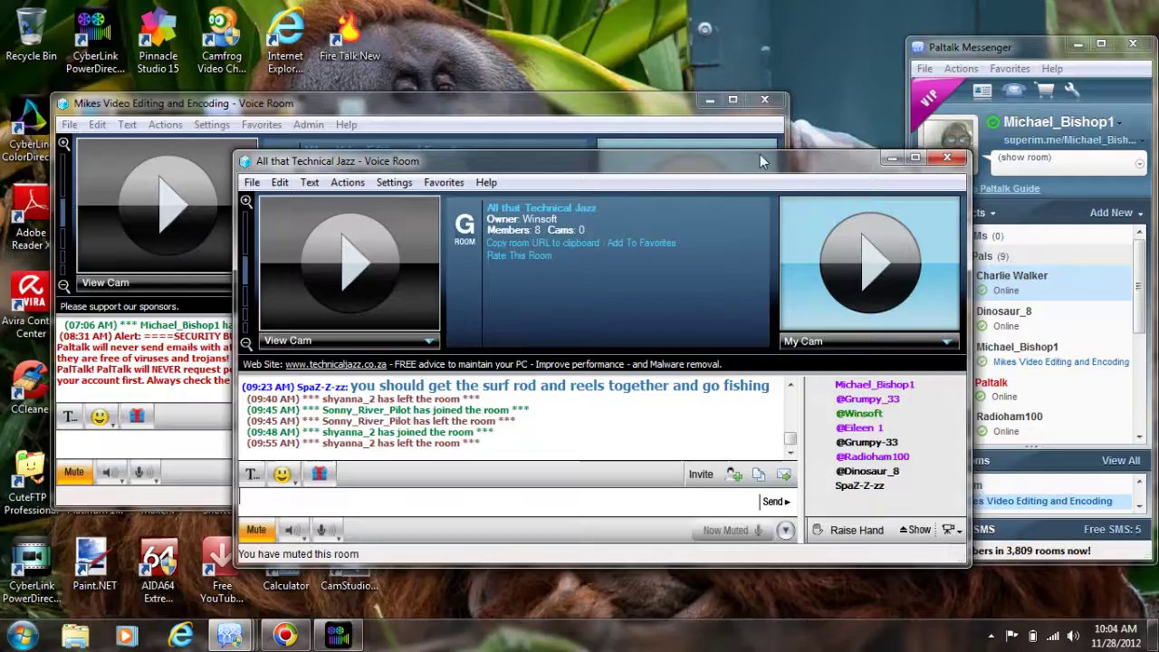
click(6, 640)
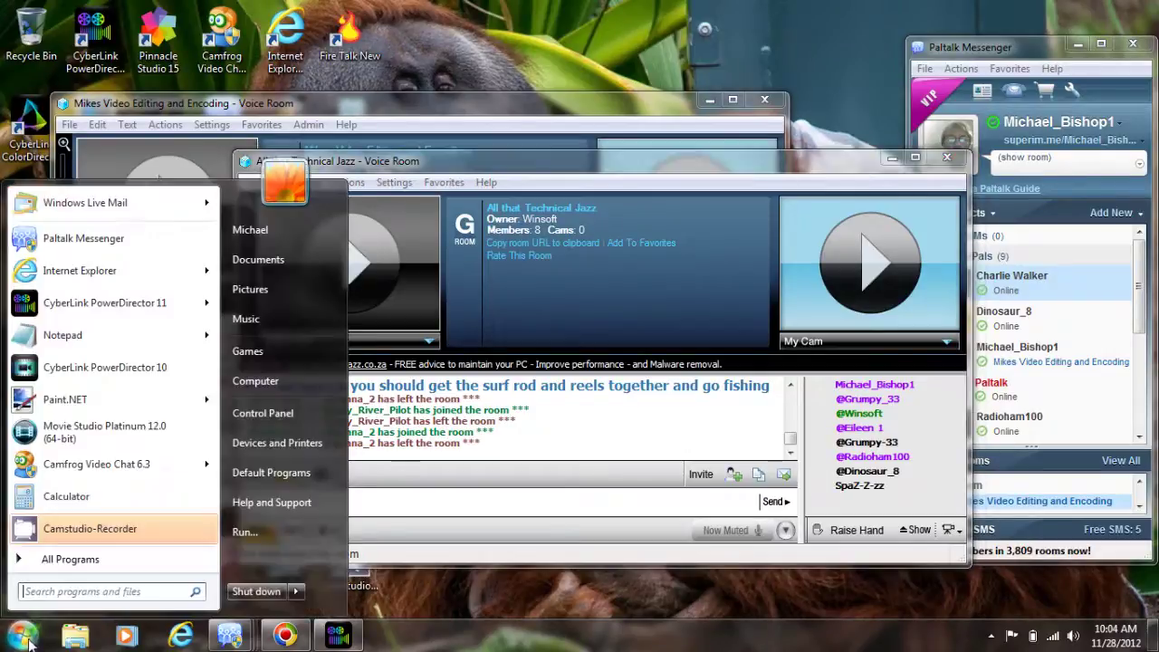
click(250, 230)
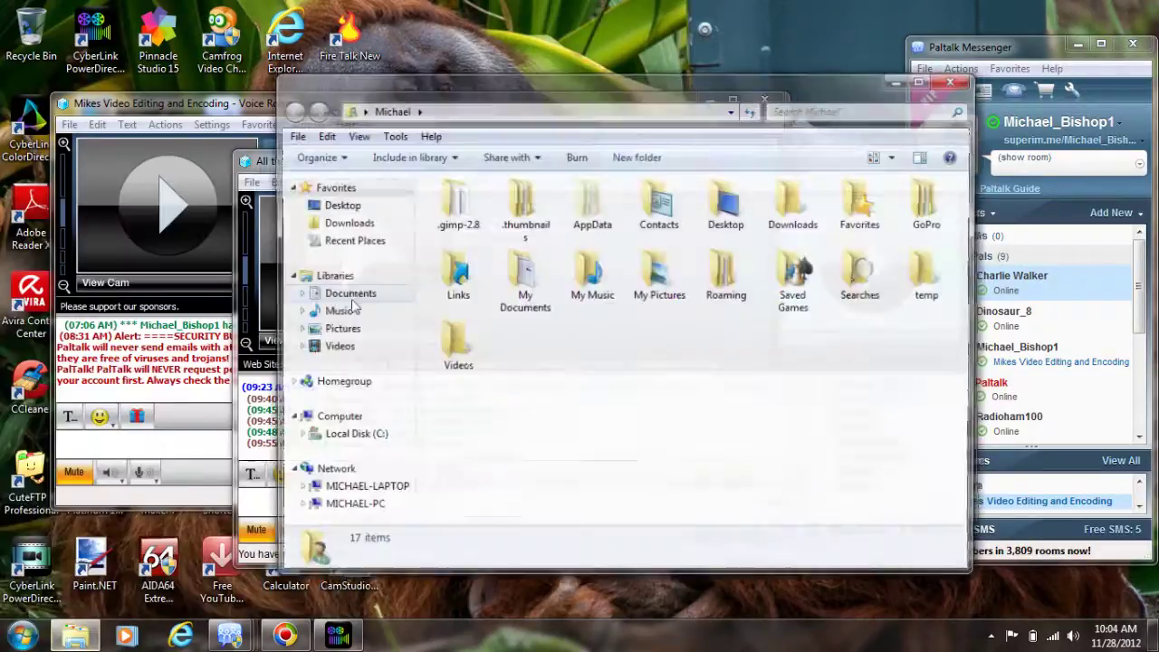
click(470, 351)
double_click(470, 352)
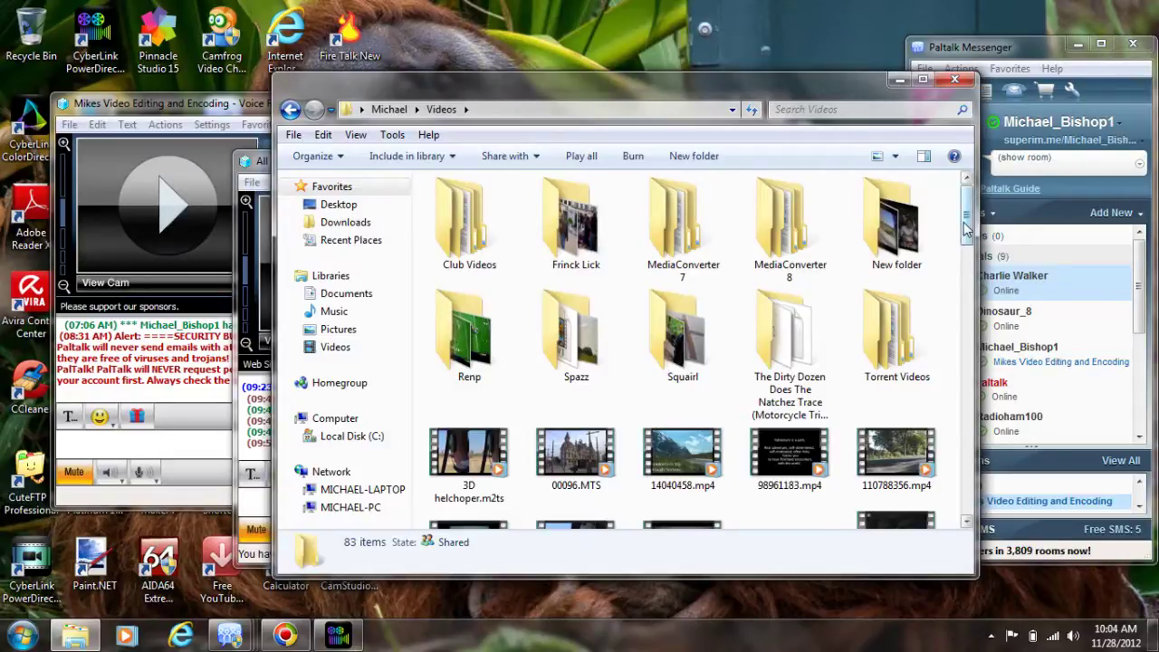
drag(968, 222, 973, 330)
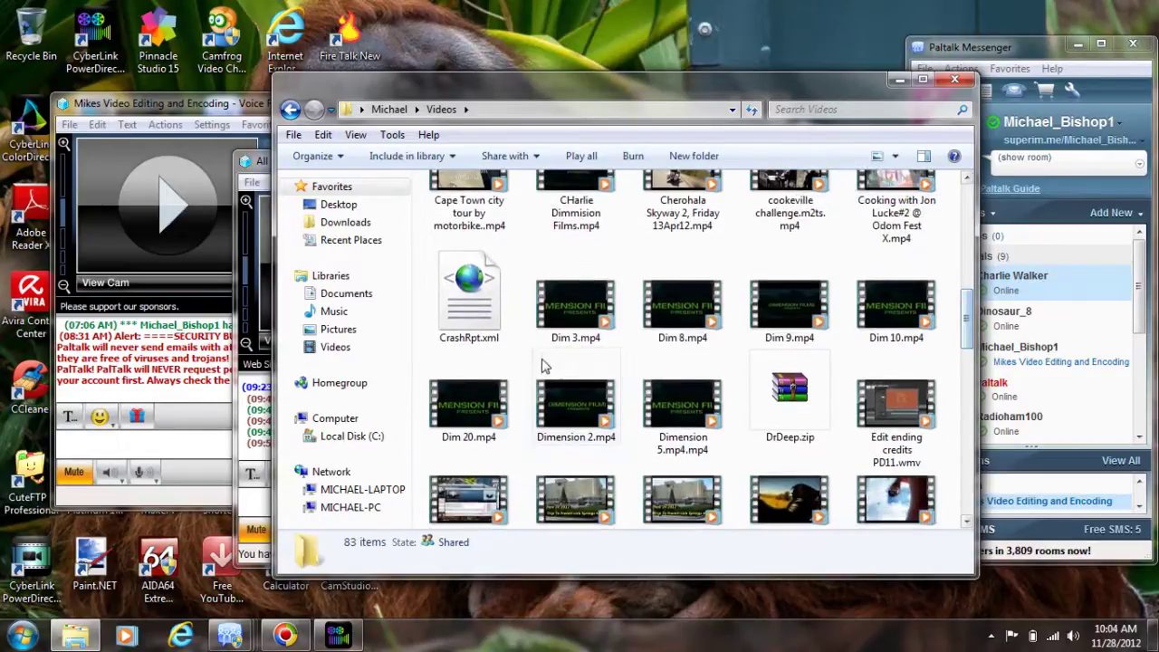
double_click(483, 387)
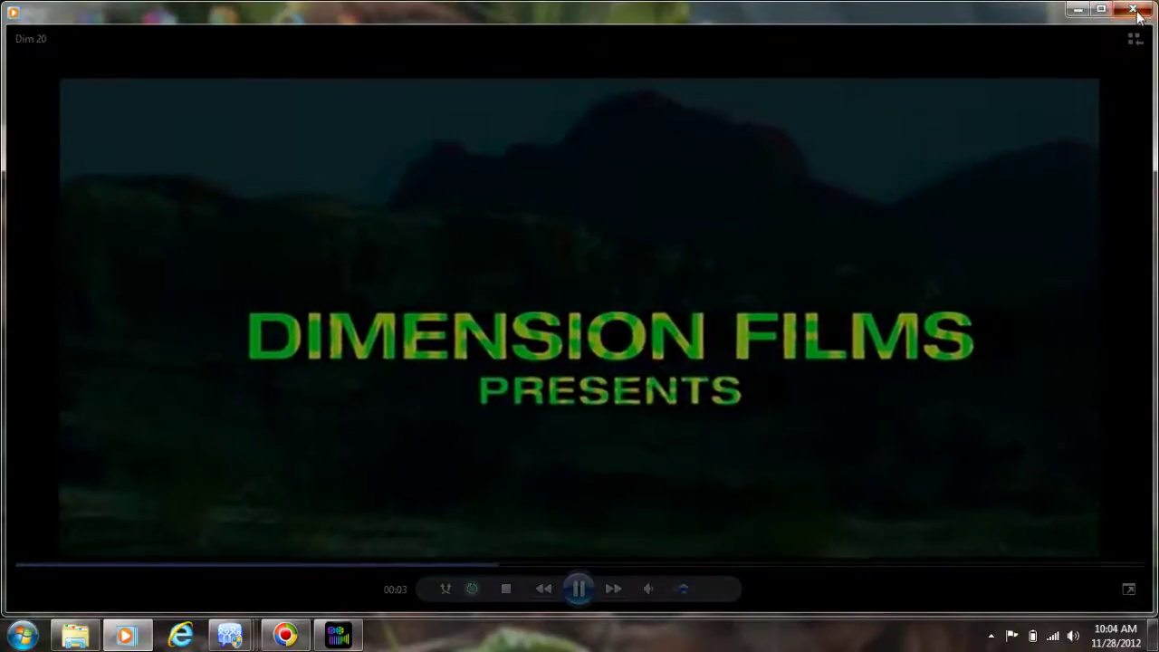
- Close Windows Media Player after playback and bring Windows Media Encoder to the front
click(1078, 9)
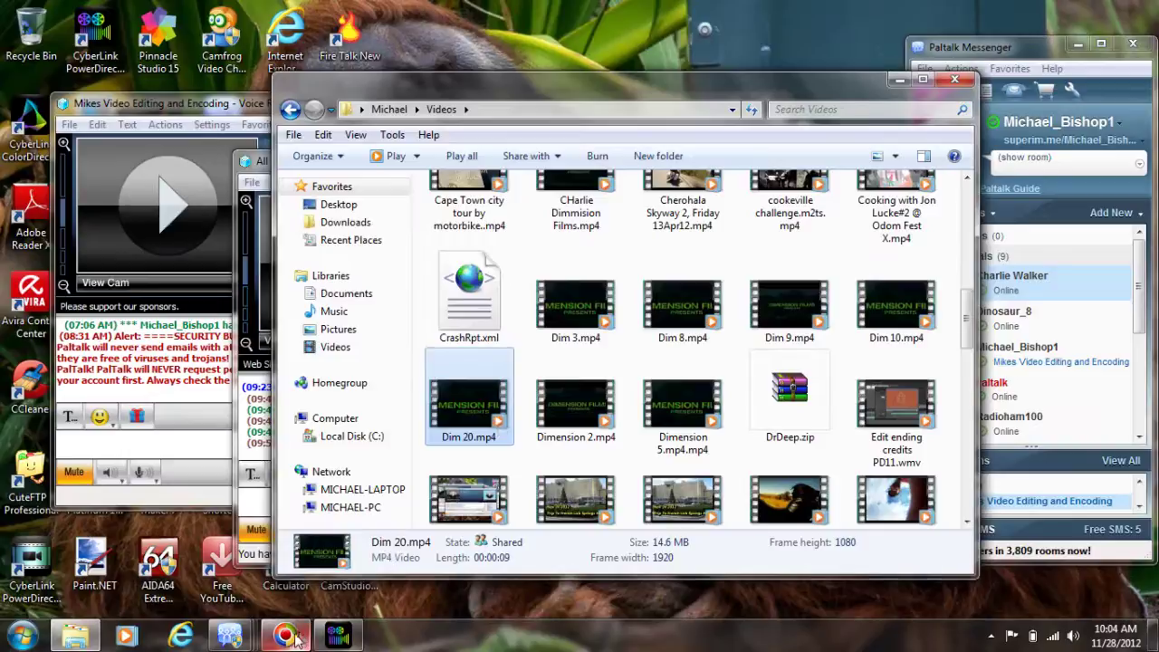
click(335, 632)
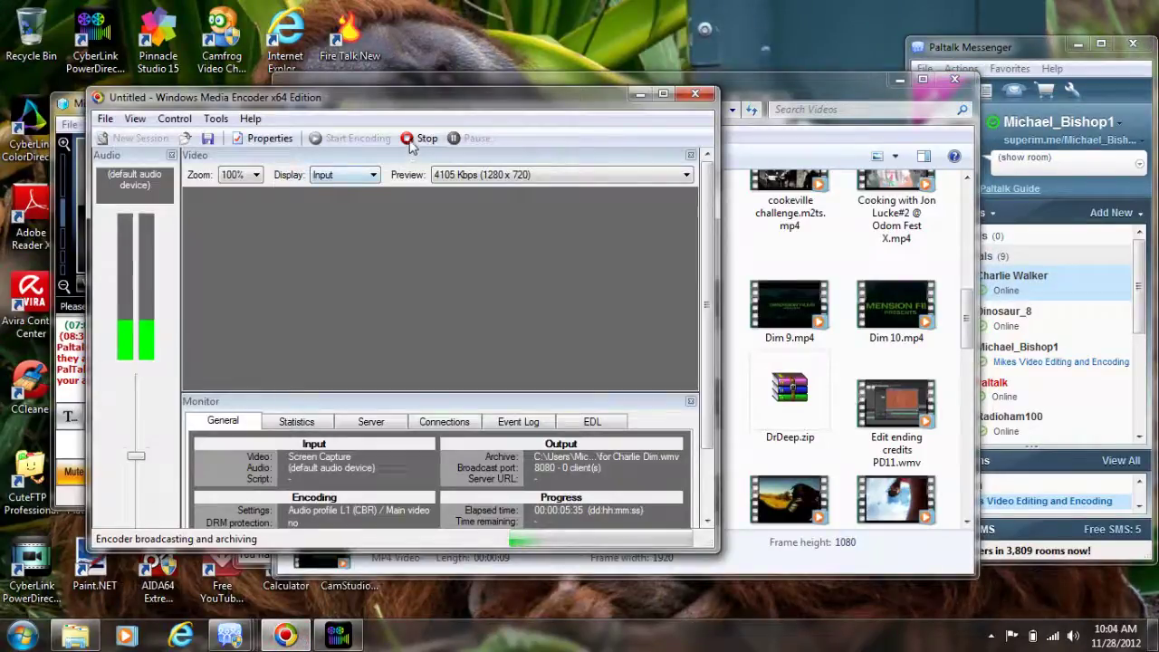